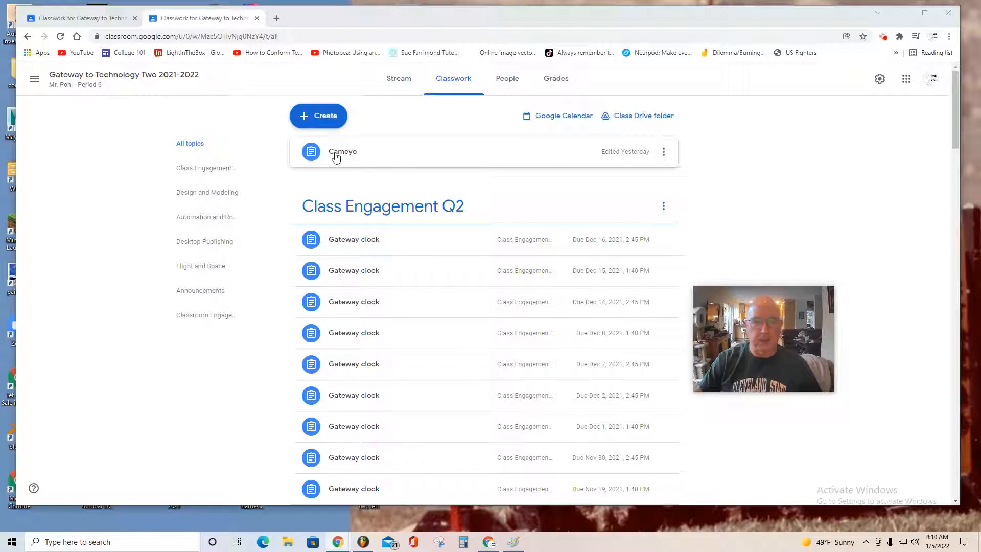
Launch Autodesk Inventor Professional 2022 through the link in the Cameyo classwork assignment and allow its clipboard access.
left_click(336, 156)
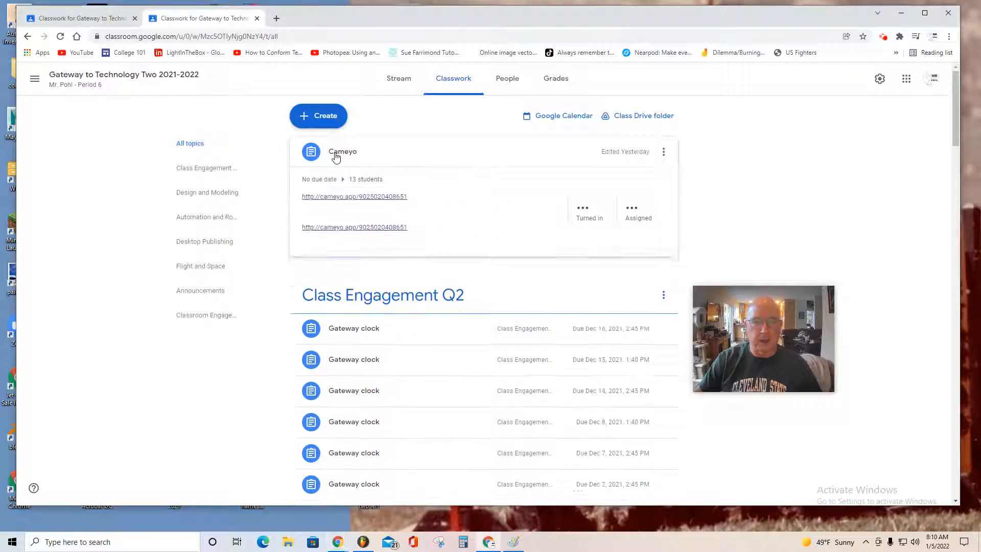
left_click(367, 200)
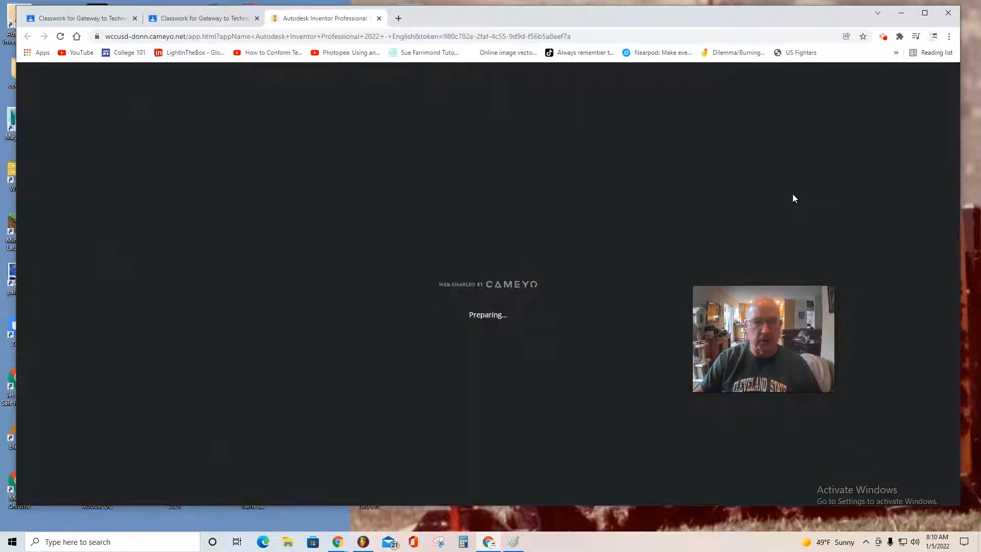
left_click_drag(684, 508, 684, 523)
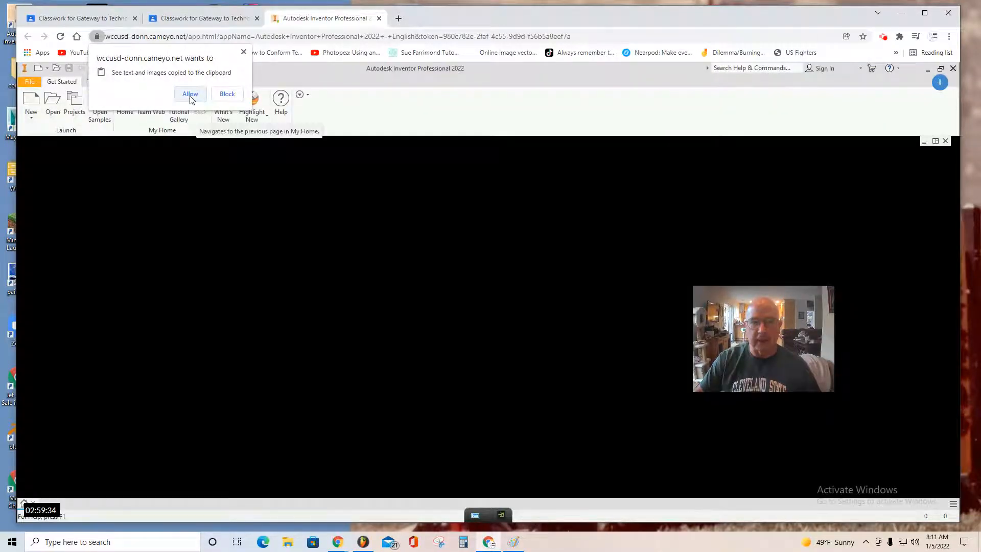
left_click(189, 95)
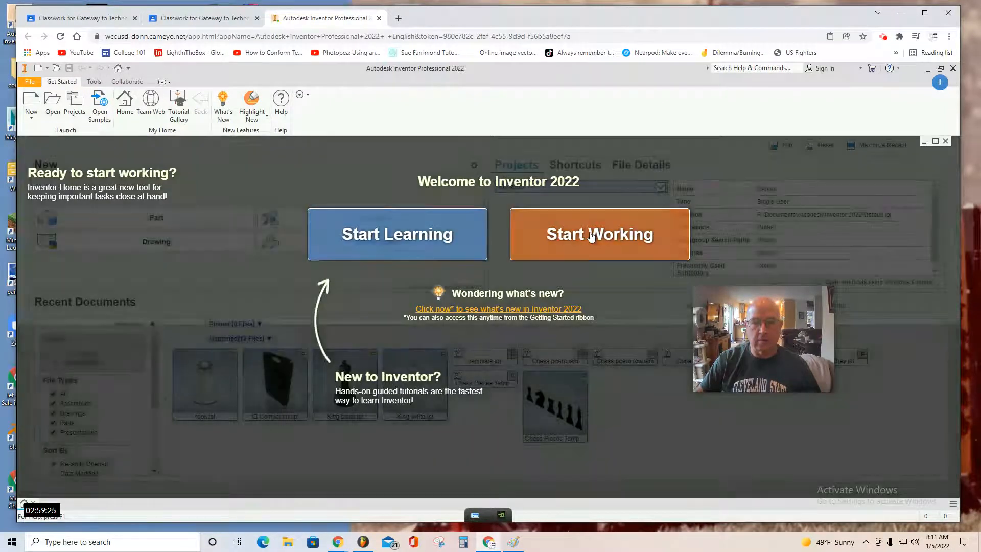
Dismiss the welcome screen and Home page, and create a new part from the Standard.ipt template.
left_click(590, 235)
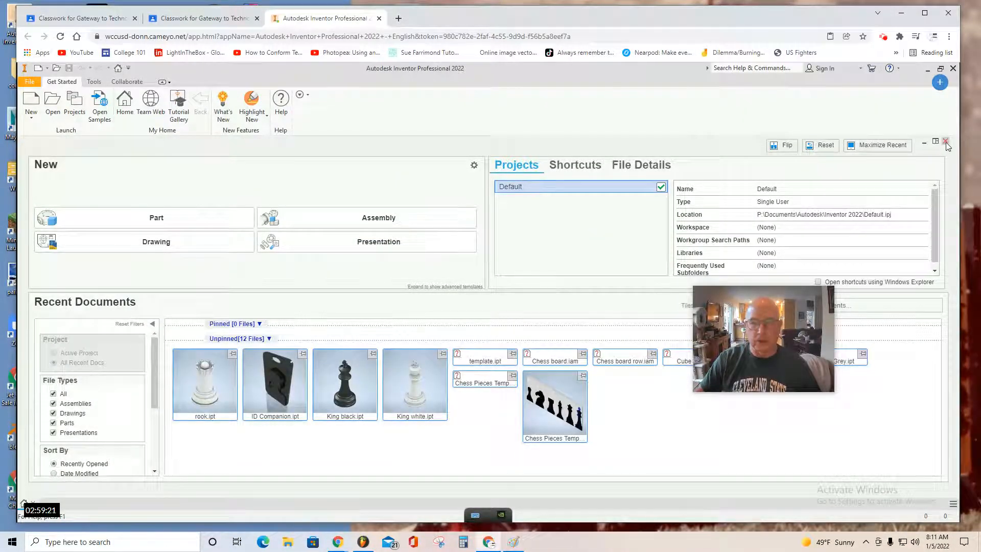
left_click(945, 144)
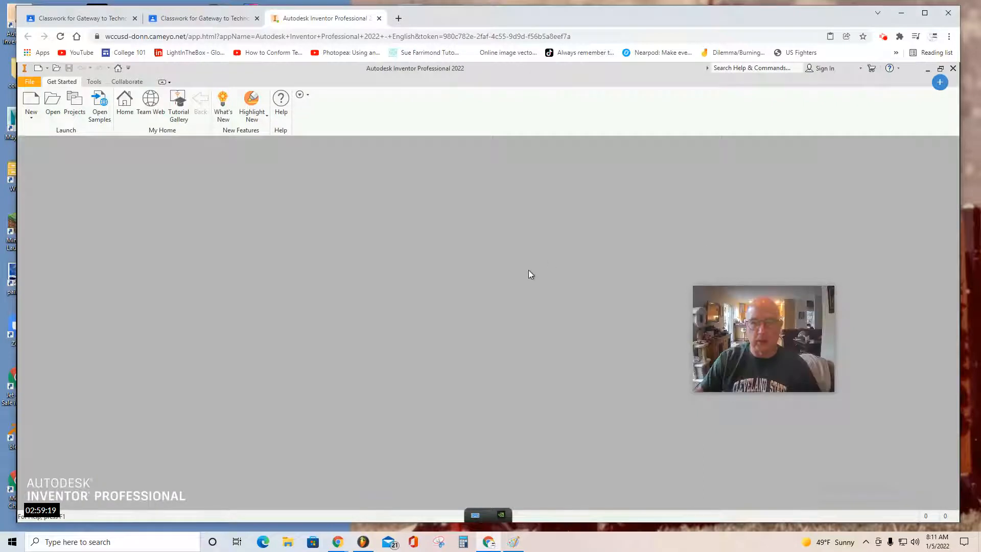
left_click(29, 103)
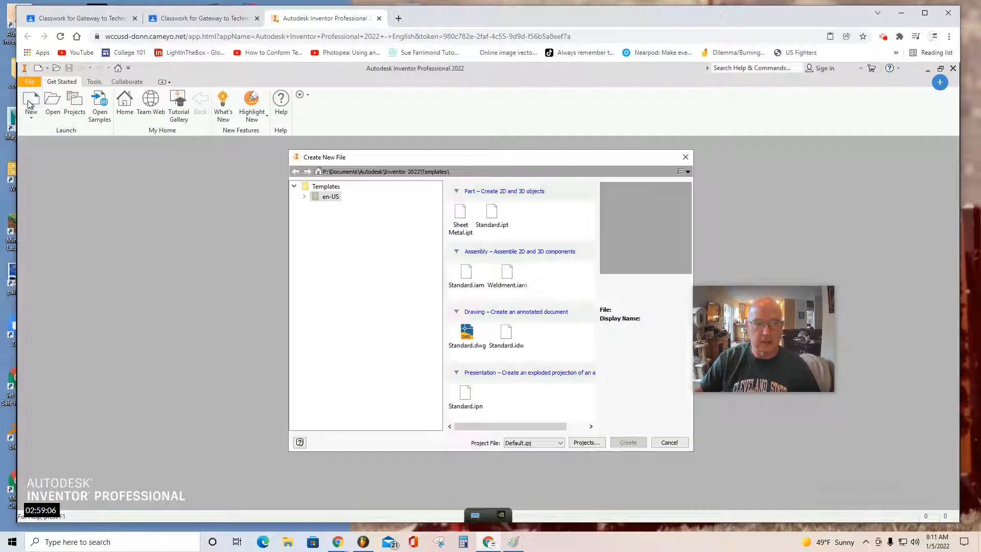
left_click(492, 215)
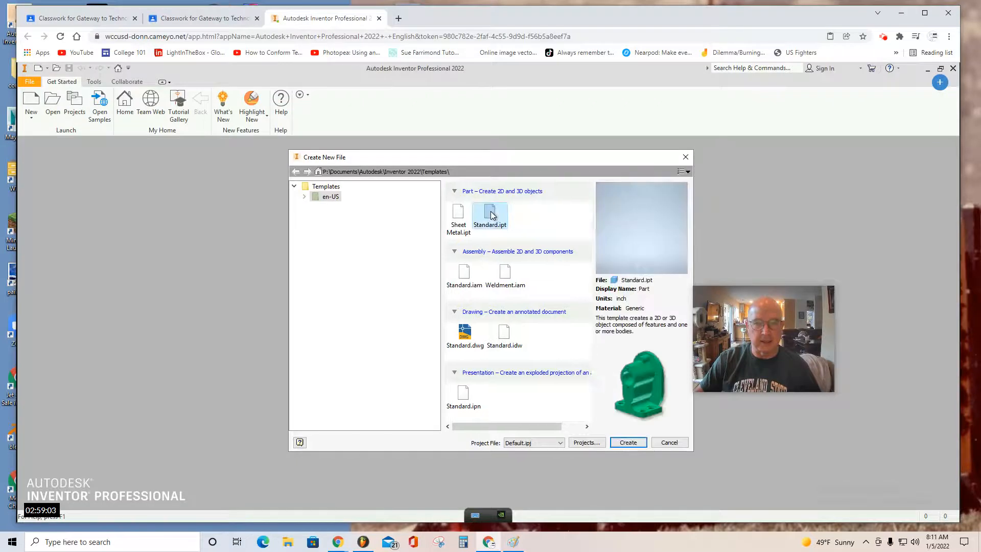
left_click(629, 444)
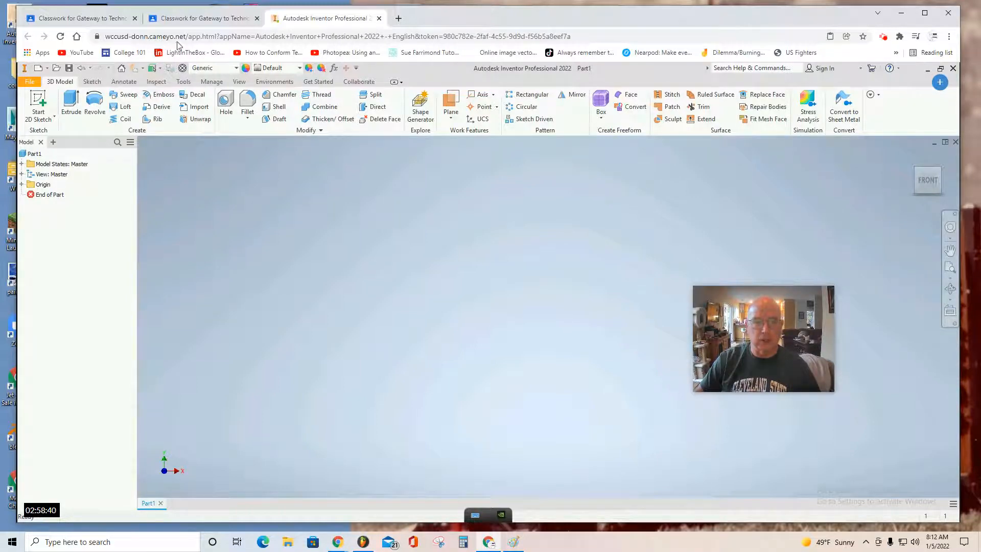
Sketch a 1.5 by 1.5 in square on the front origin plane with the Rectangle tool.
left_click(36, 102)
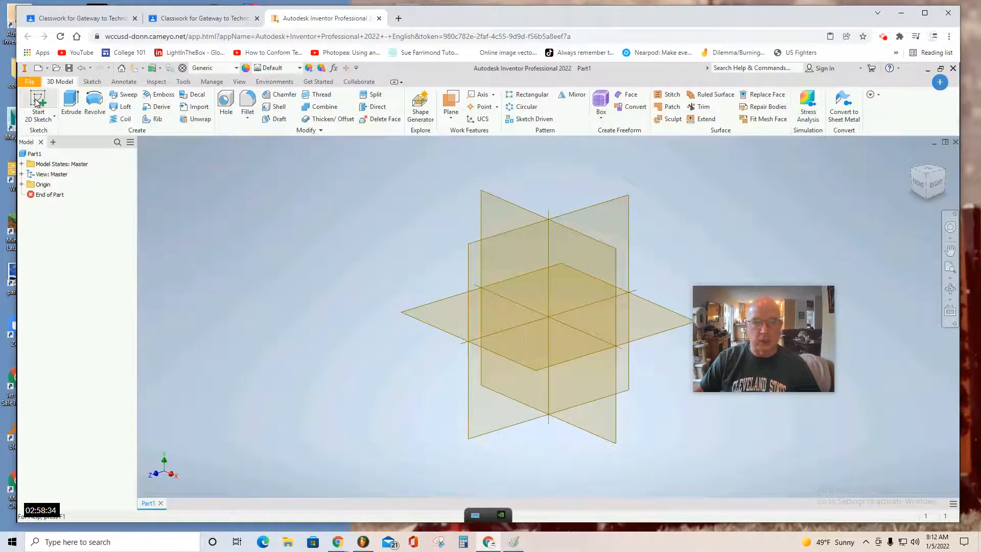
left_click(500, 220)
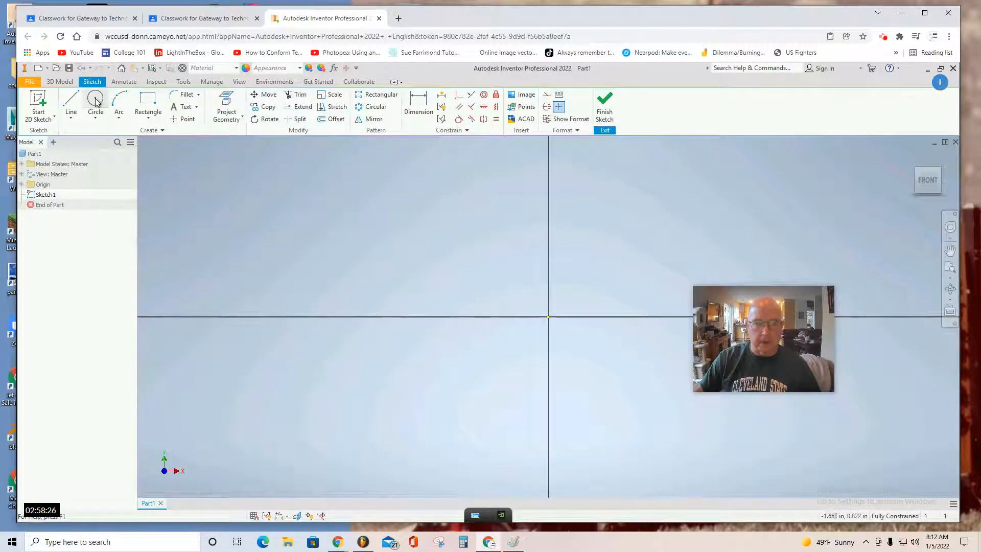
left_click(146, 103)
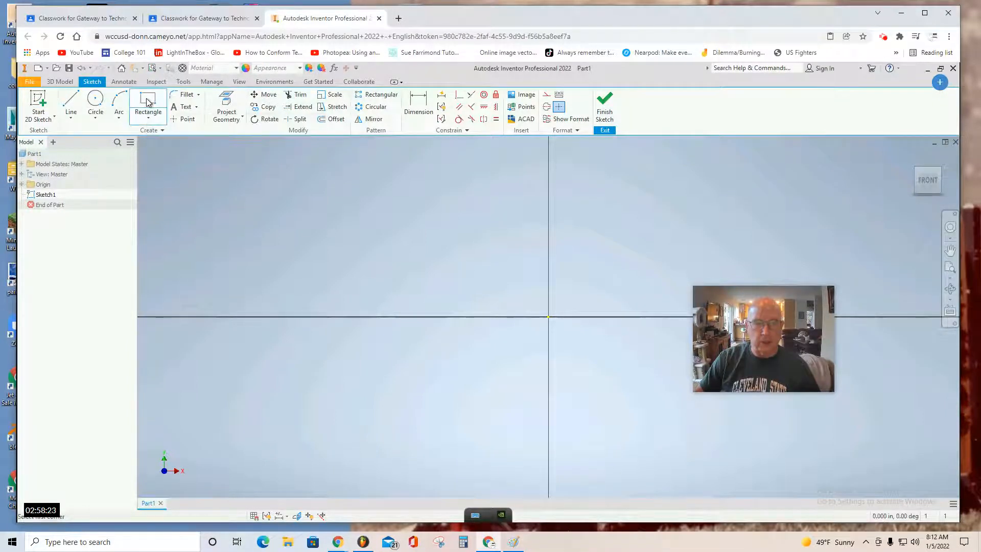
left_click(407, 199)
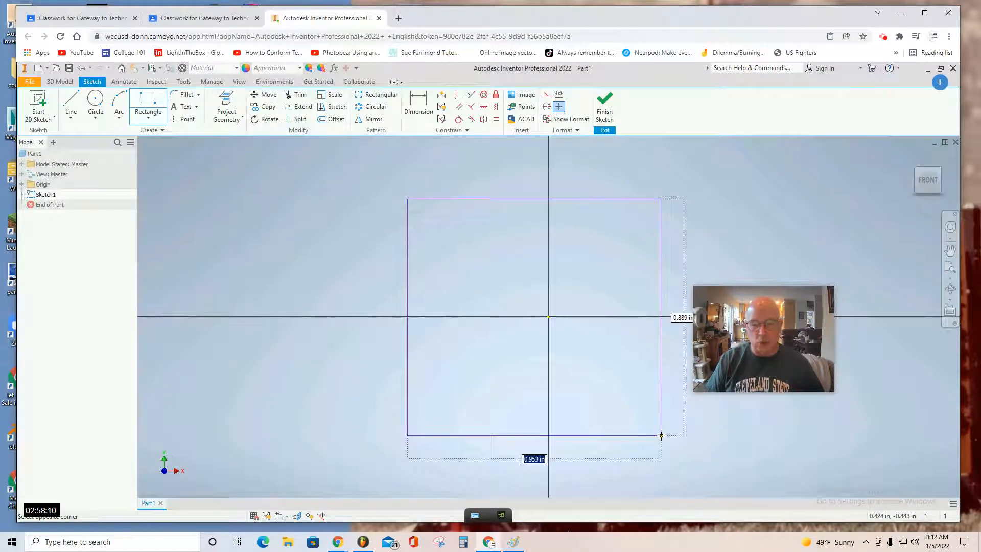
type("1.")
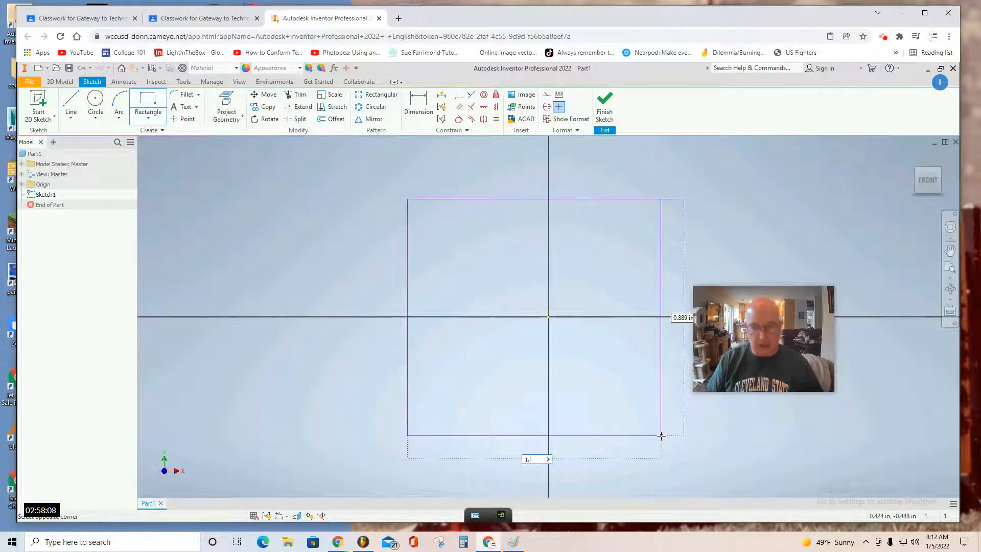
type("5")
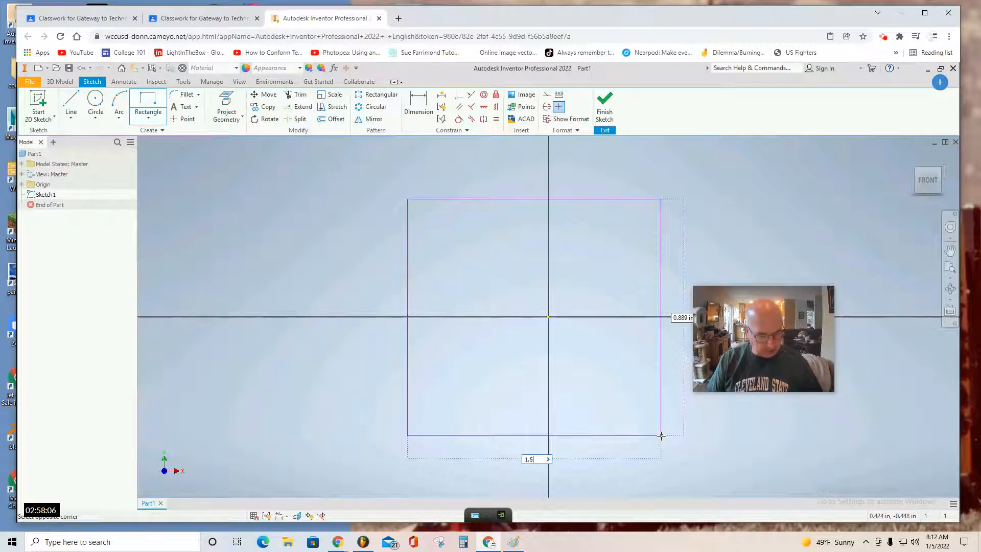
key("Tab")
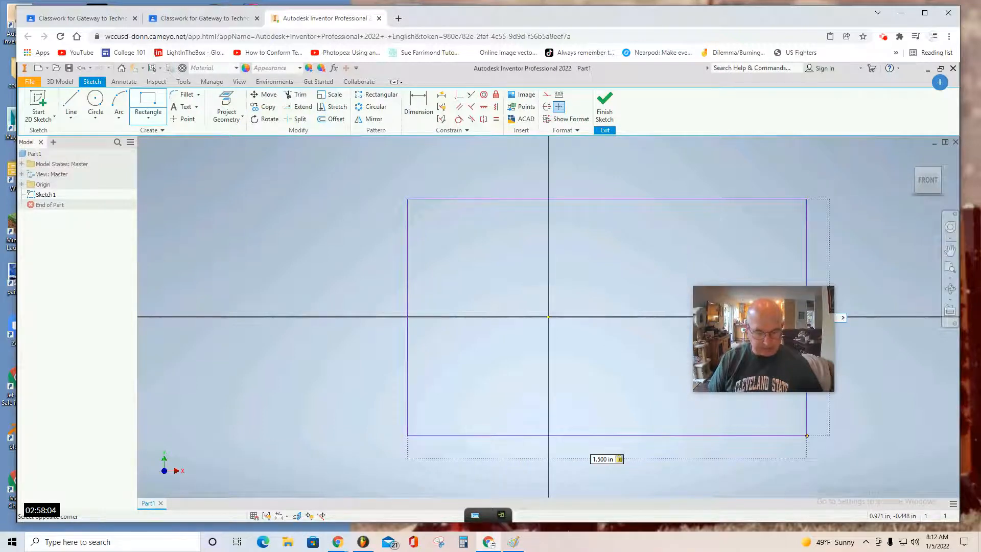
type("1.5")
key("Return")
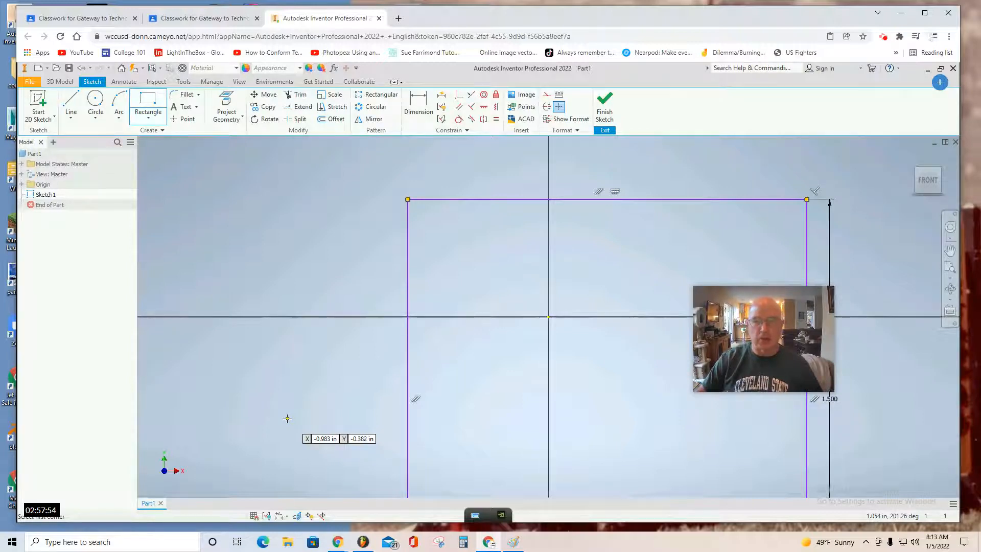
key("Escape")
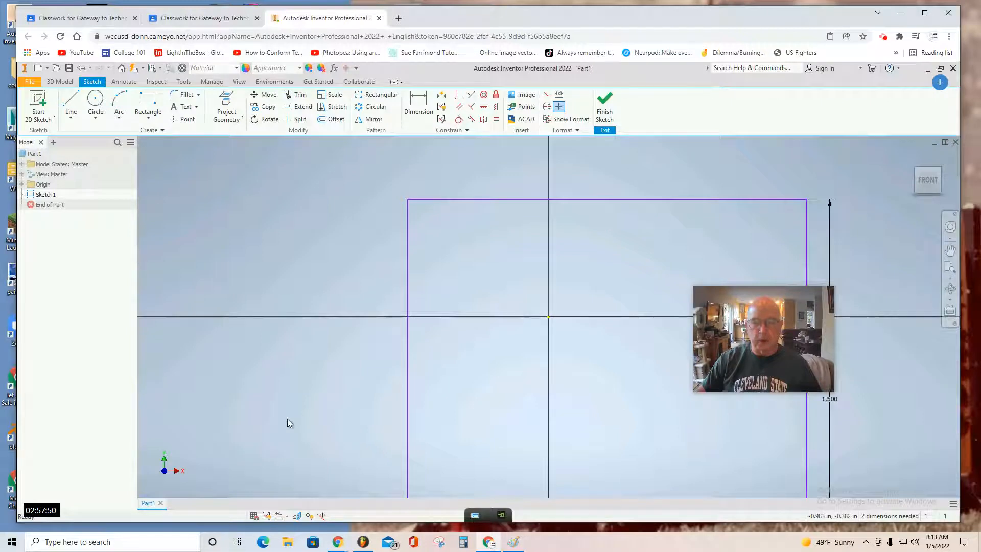
Move the square up and to the left so it sits roughly centred around the origin, and finish the sketch.
scroll(287, 418, "down", 5)
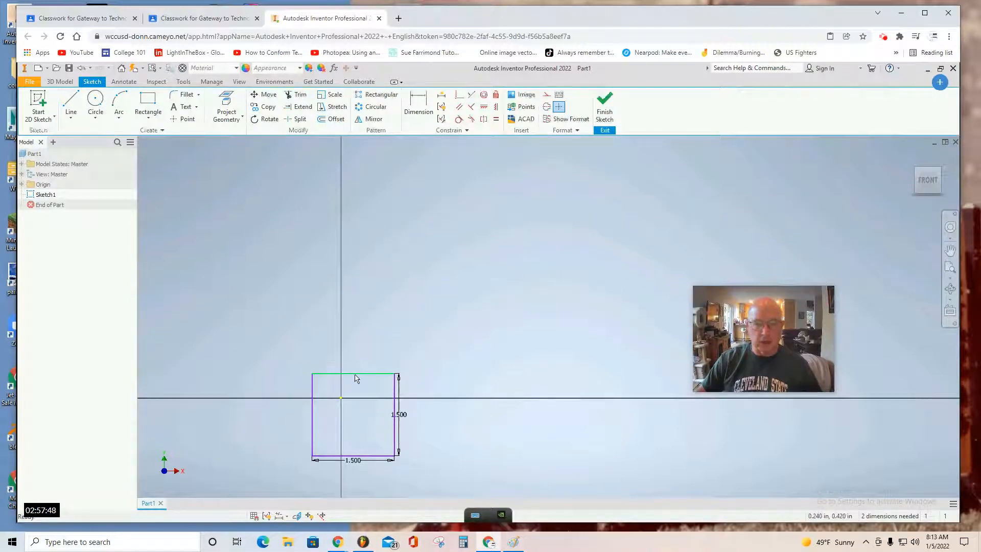
left_click_drag(356, 378, 356, 353)
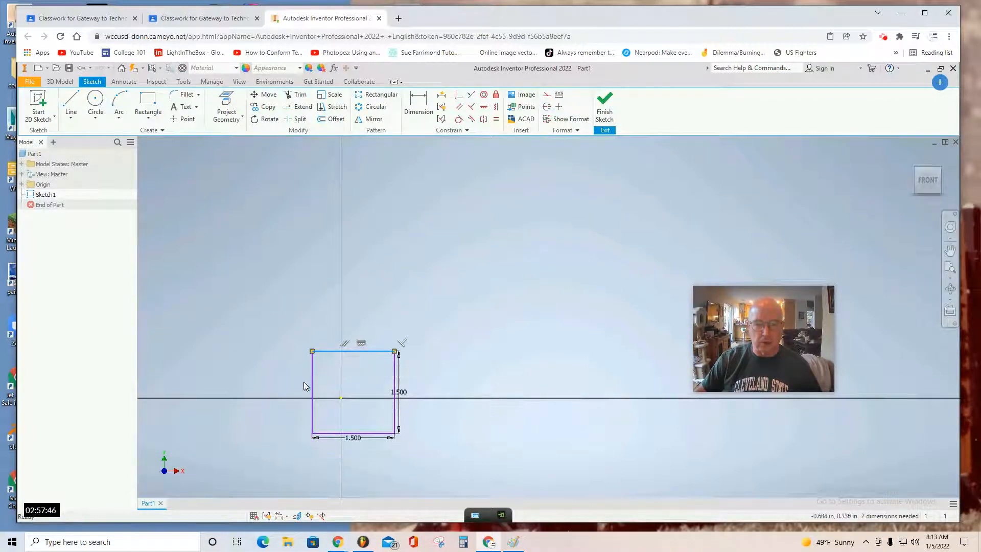
left_click_drag(313, 386, 298, 391)
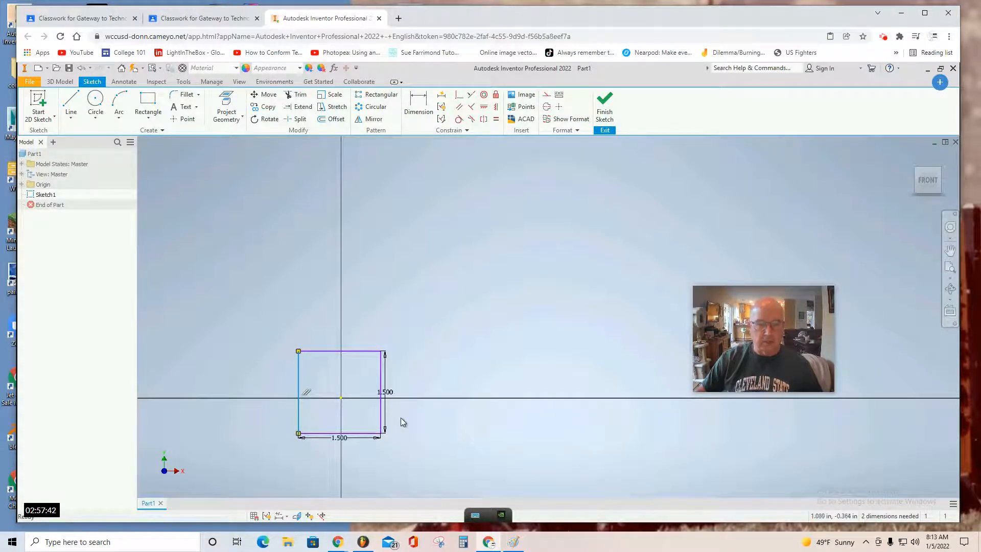
scroll(425, 433, "down", 2)
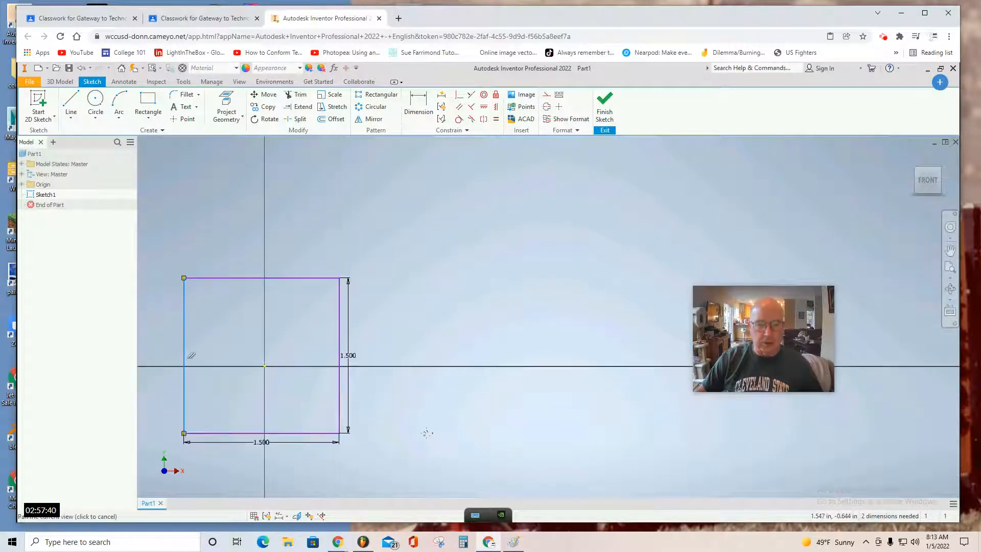
mouse_move(447, 427)
middle_mouse_down()
mouse_move(642, 401)
mouse_move(630, 383)
middle_mouse_up()
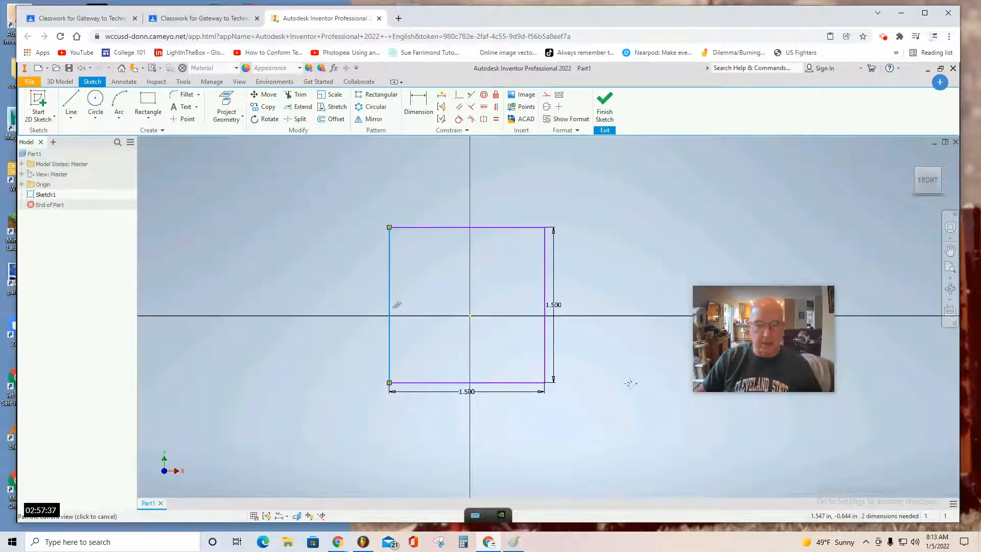
left_click(604, 108)
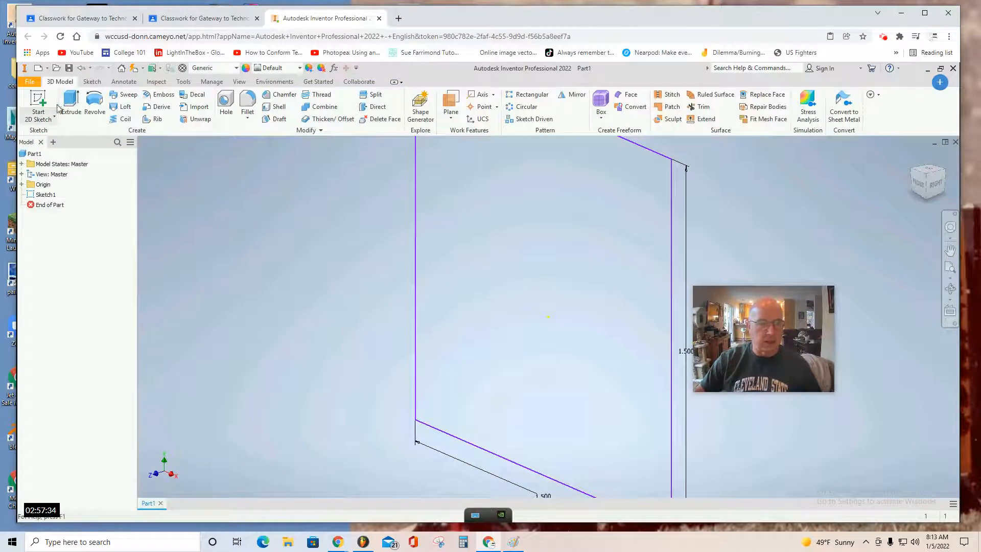
Extrude the square profile 1.5 in to form a cube.
left_click(69, 104)
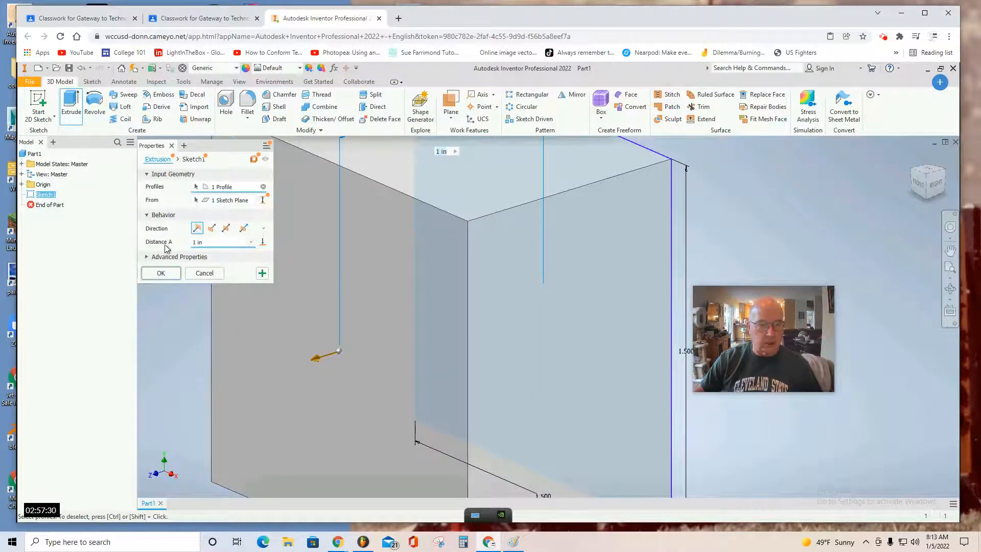
left_click_drag(203, 243, 190, 248)
type("1.")
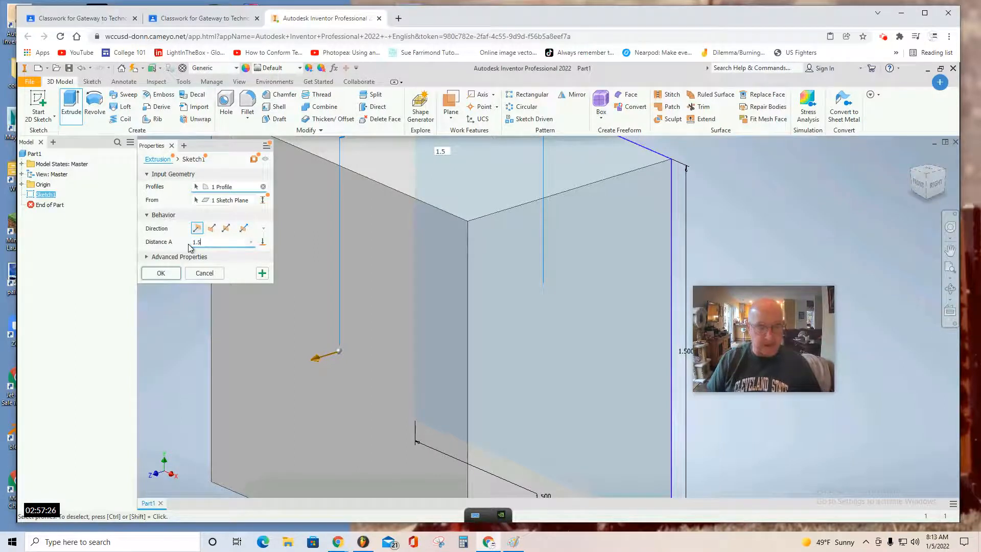
type("5")
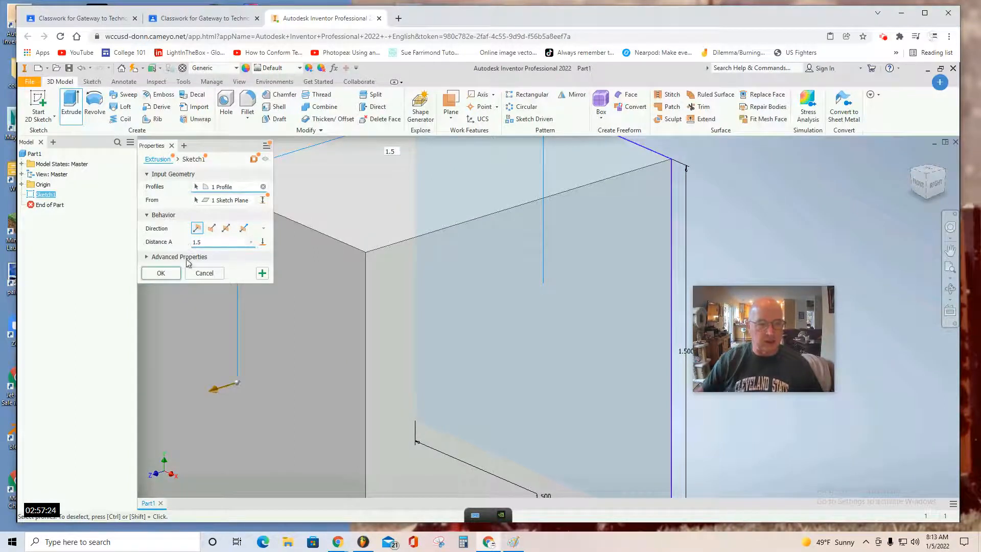
left_click(161, 273)
scroll(298, 323, "up", 3)
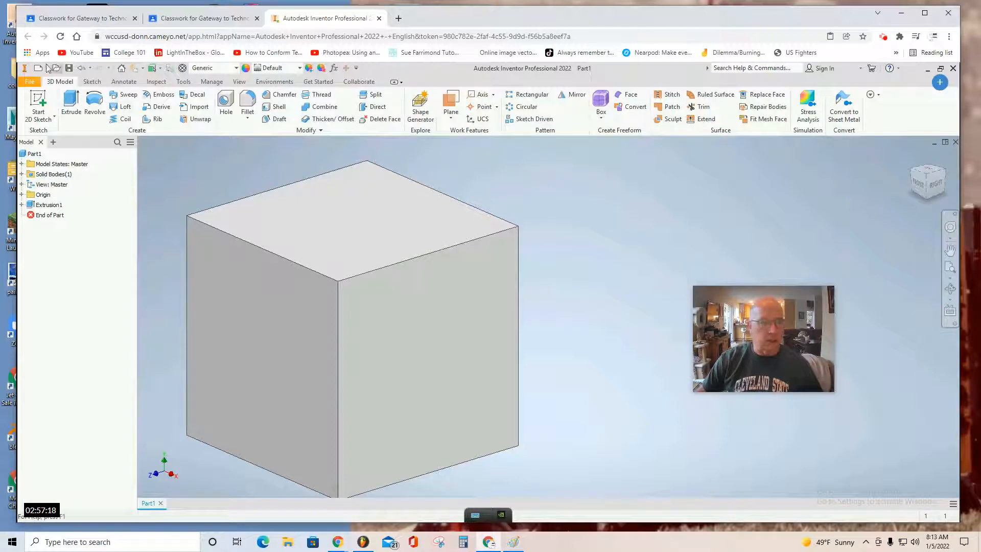
Sketch a circle of 0.25 in diameter near the middle of the cube's top face.
left_click(38, 105)
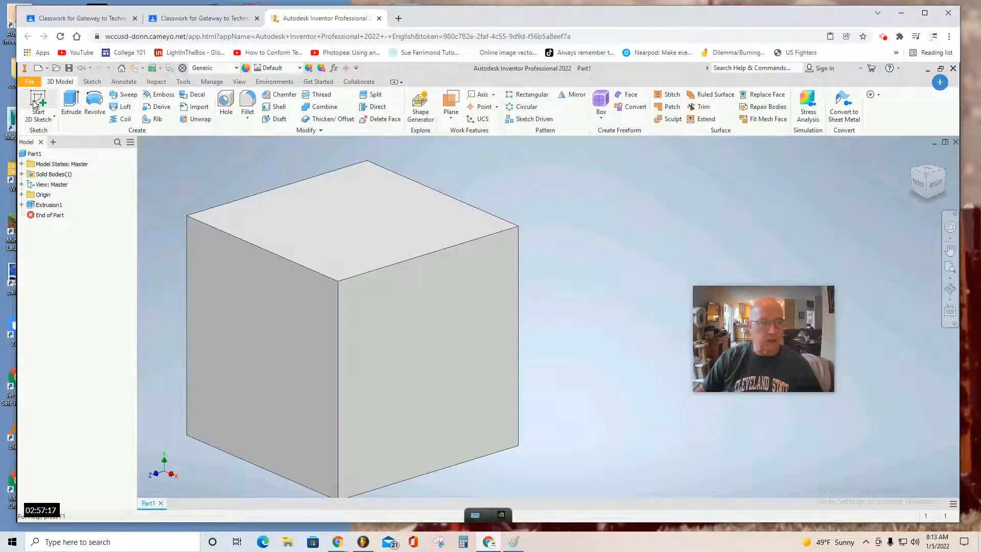
left_click(360, 230)
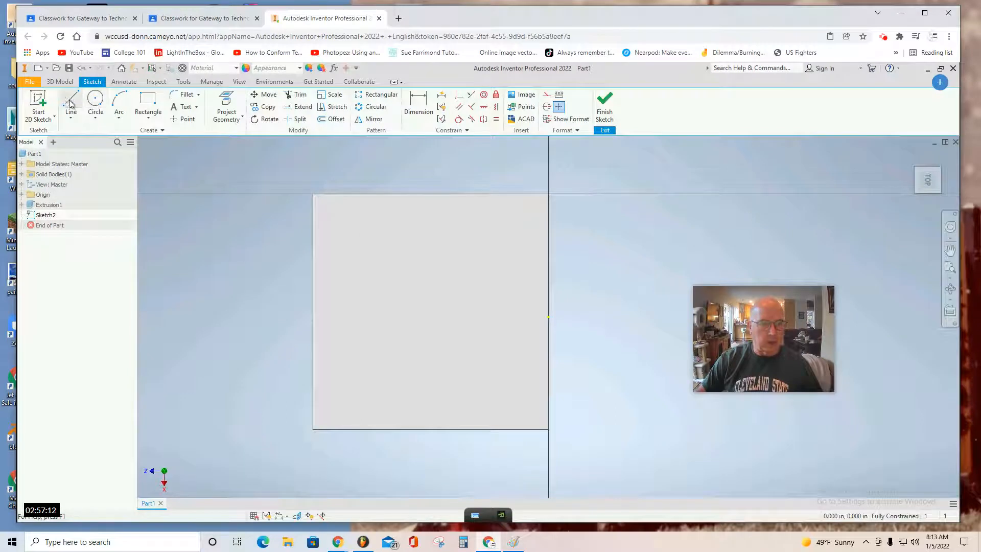
left_click(95, 103)
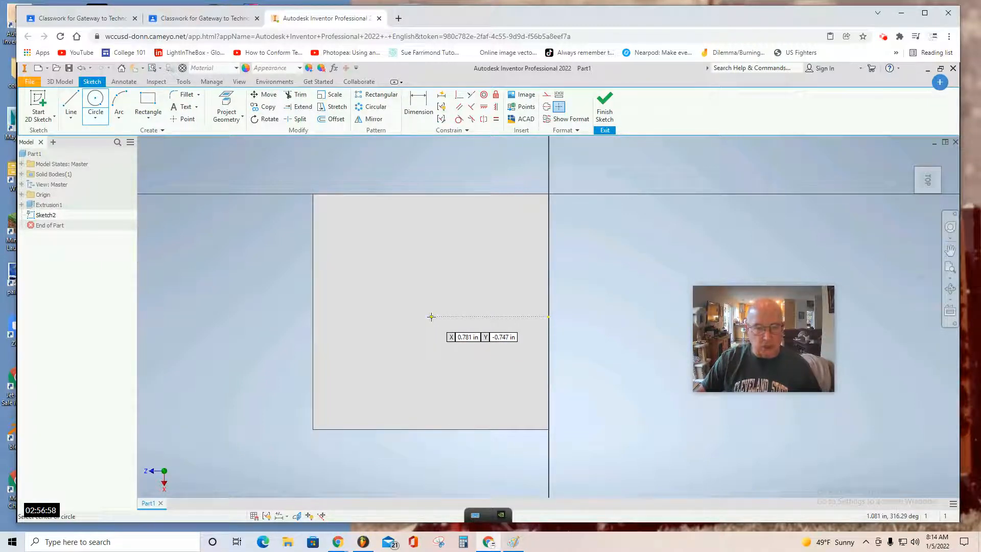
left_click(431, 316)
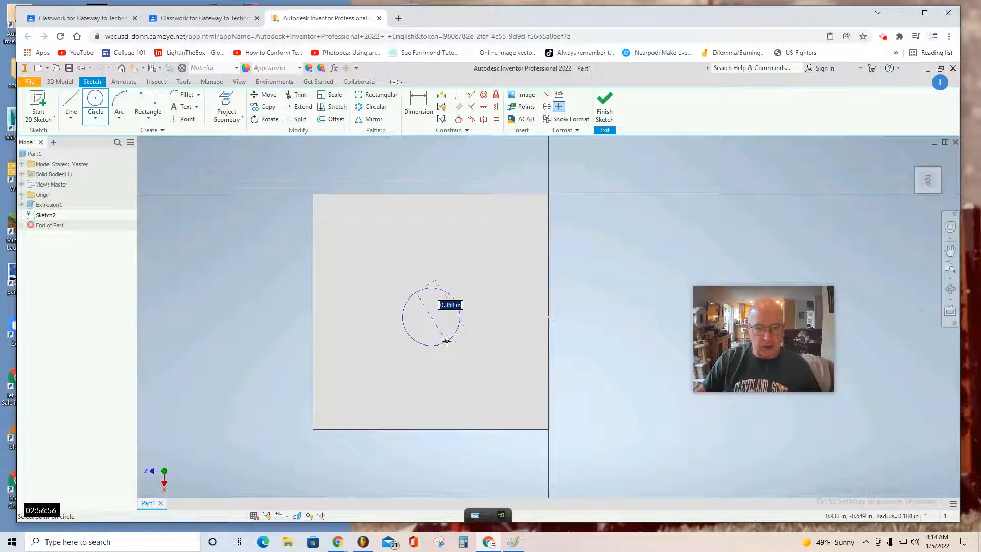
type(".2")
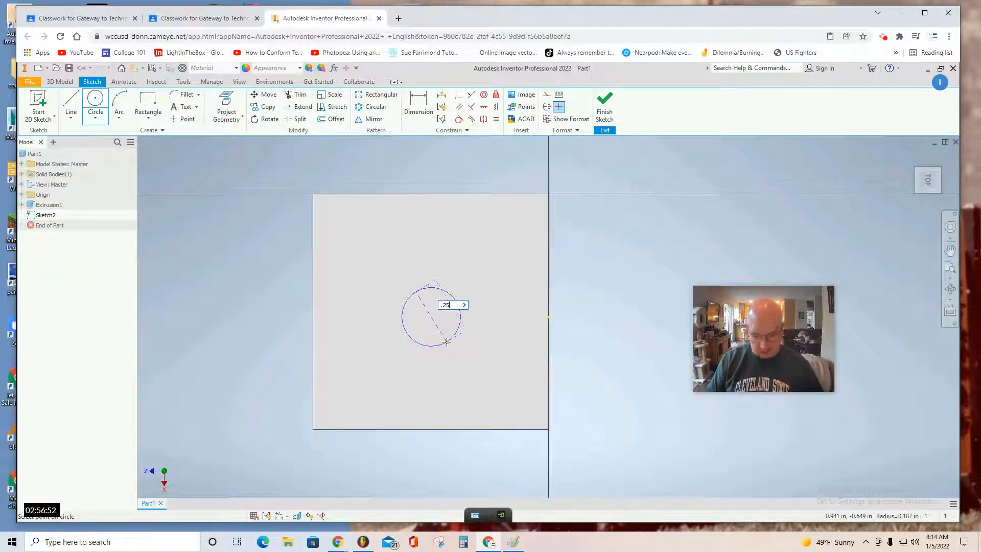
type("5")
key("Return")
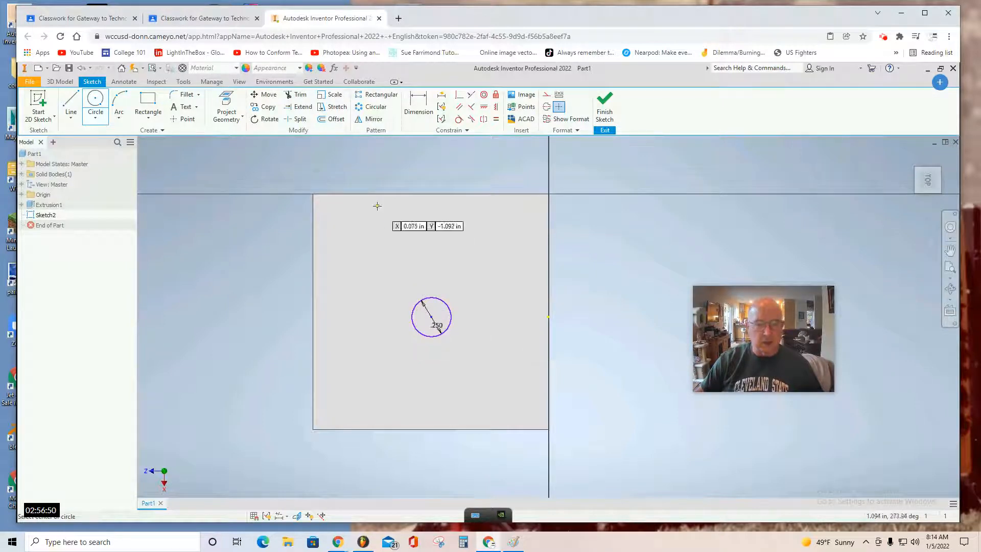
Dimension the circle's centre 0.75 in from the left edge of the cube's top face.
key("d")
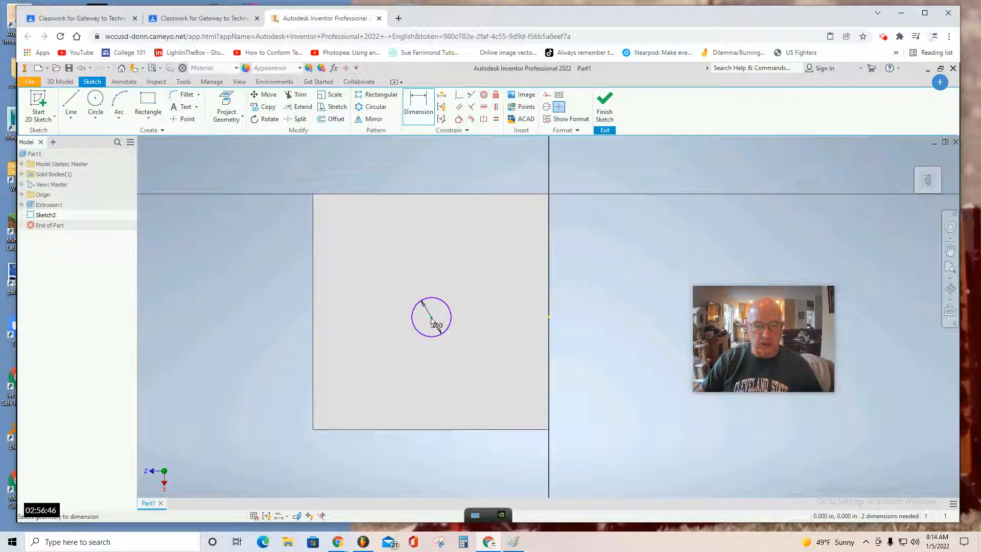
left_click(431, 318)
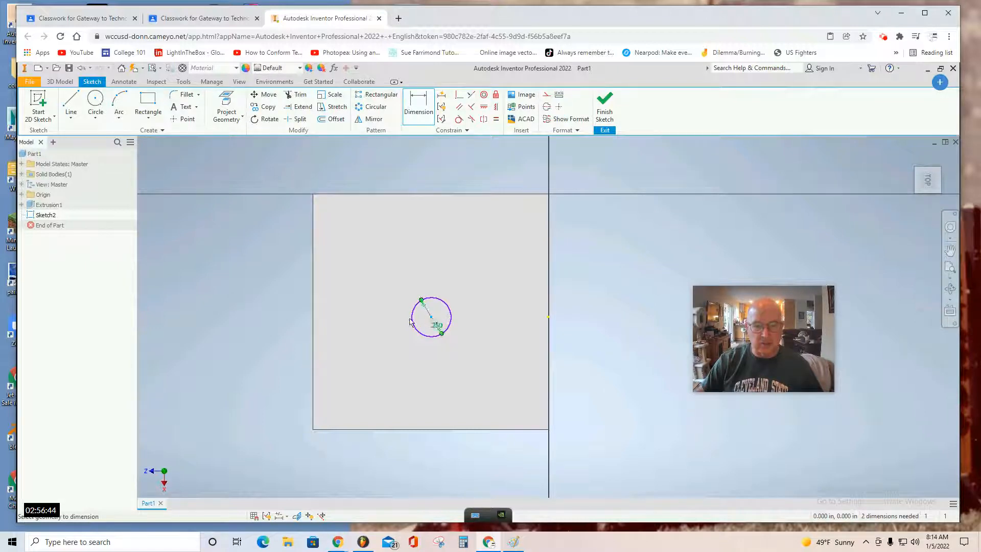
left_click(313, 333)
left_click(369, 178)
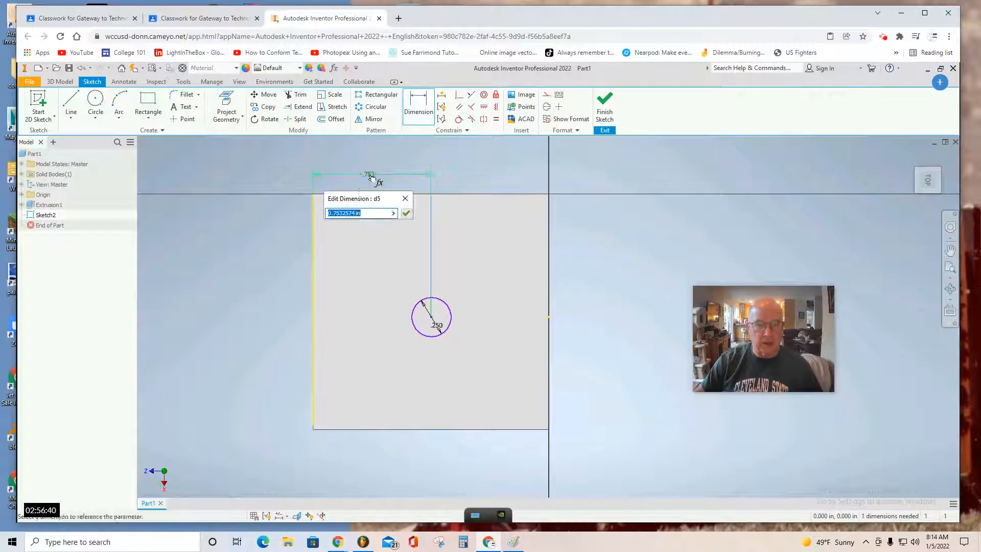
left_click_drag(333, 214, 366, 217)
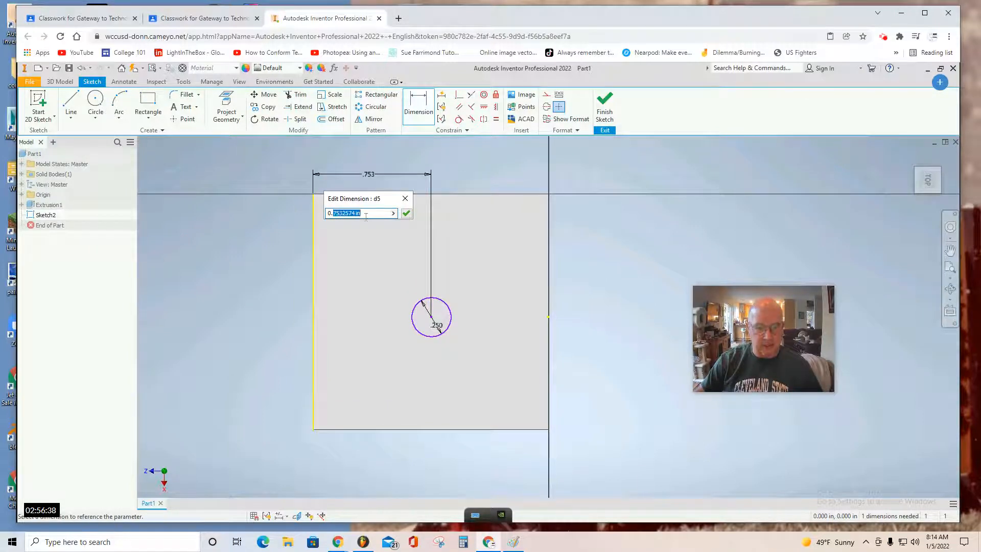
type("75")
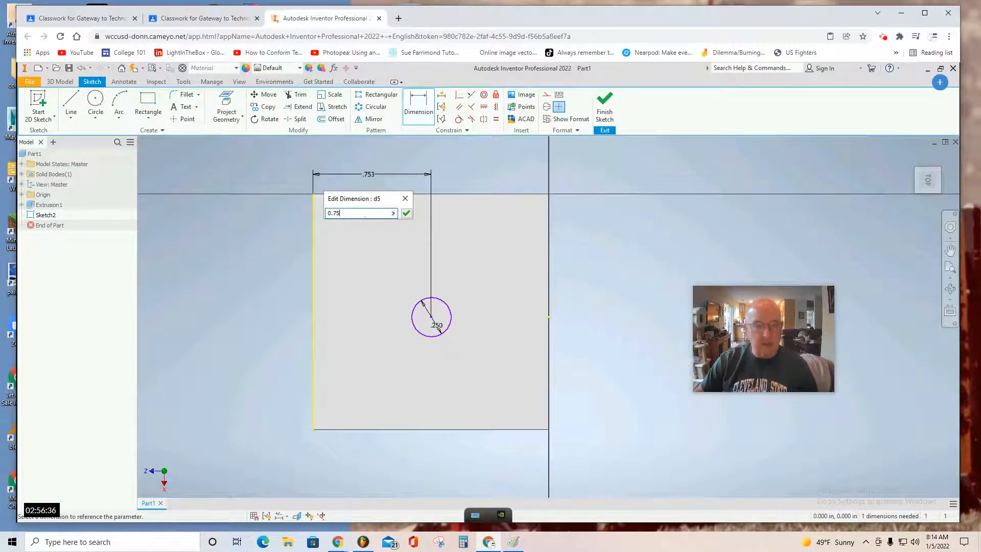
left_click(406, 213)
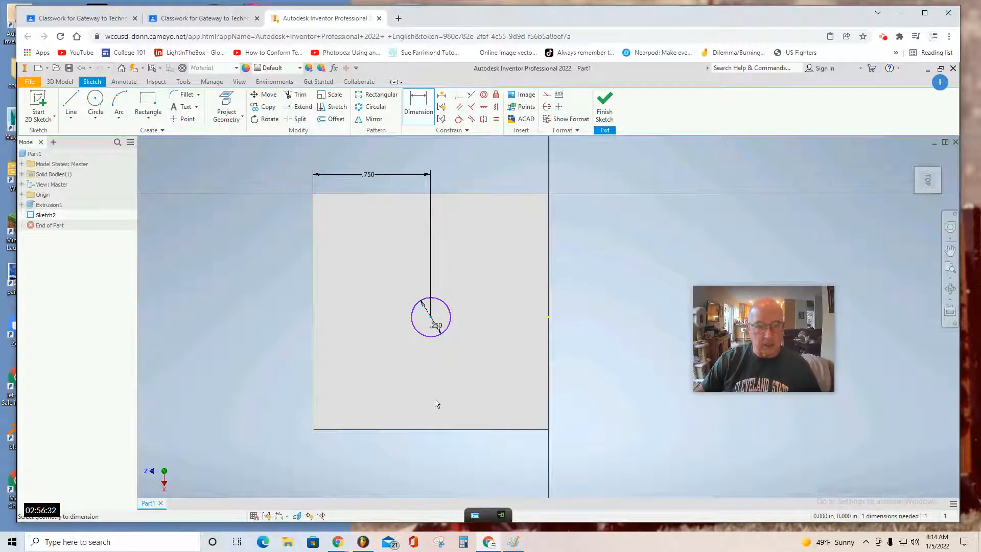
Dimension the circle's centre 0.75 in from the lower edge of the top face and finish the sketch.
left_click(434, 430)
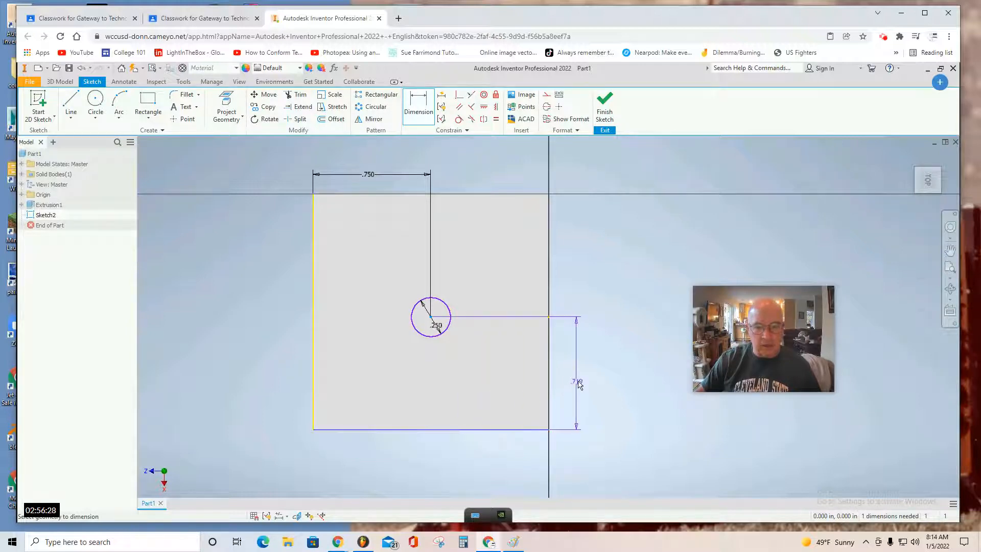
left_click(579, 383)
left_click(543, 418)
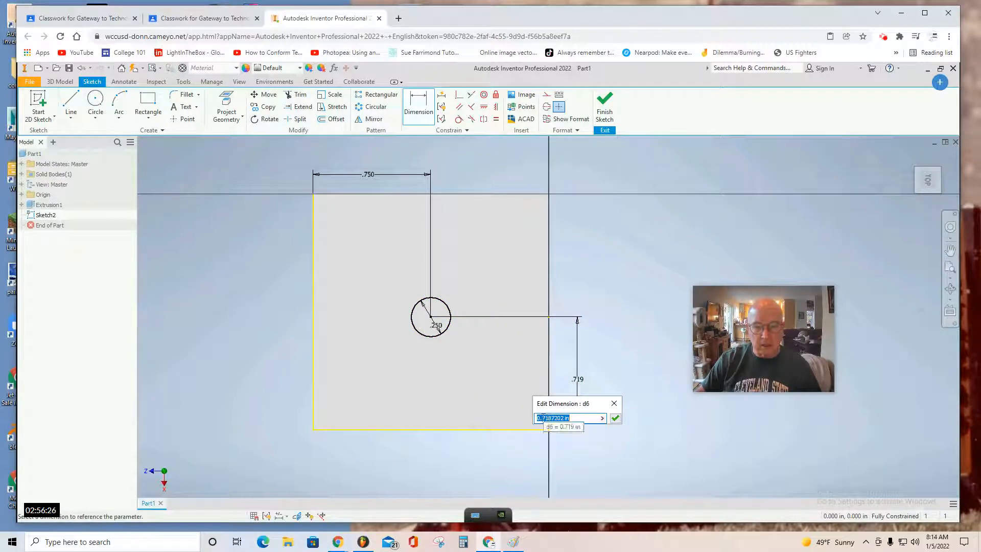
left_click_drag(543, 418, 572, 418)
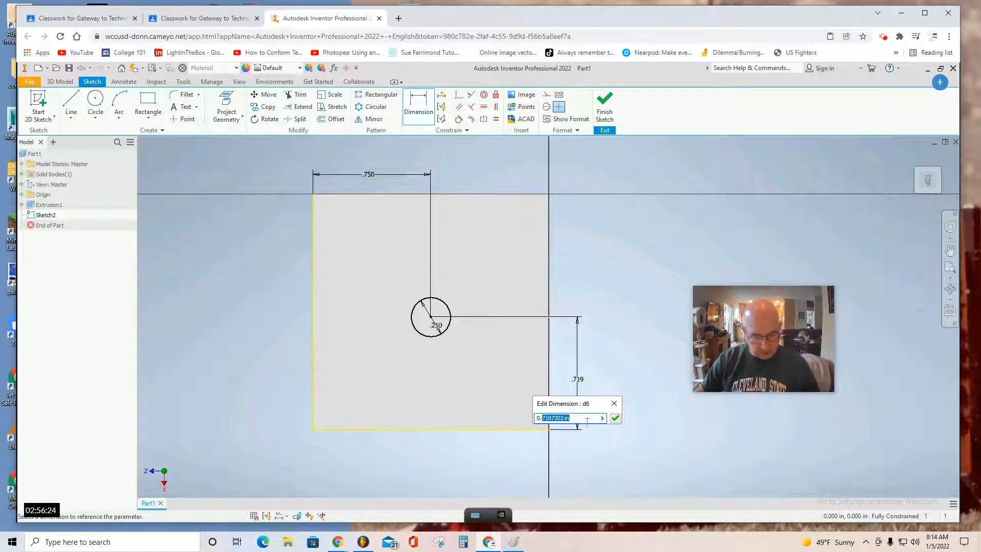
type("75")
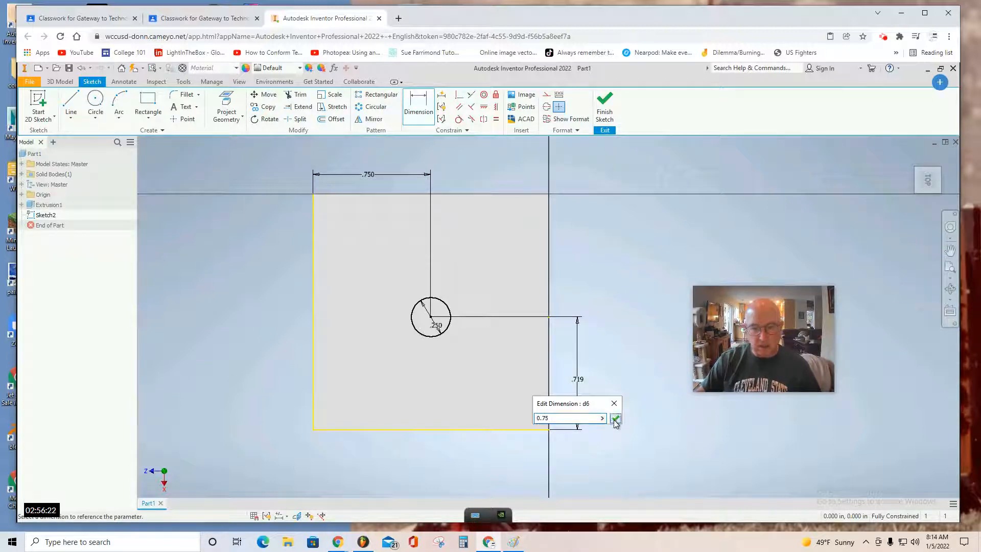
left_click(615, 418)
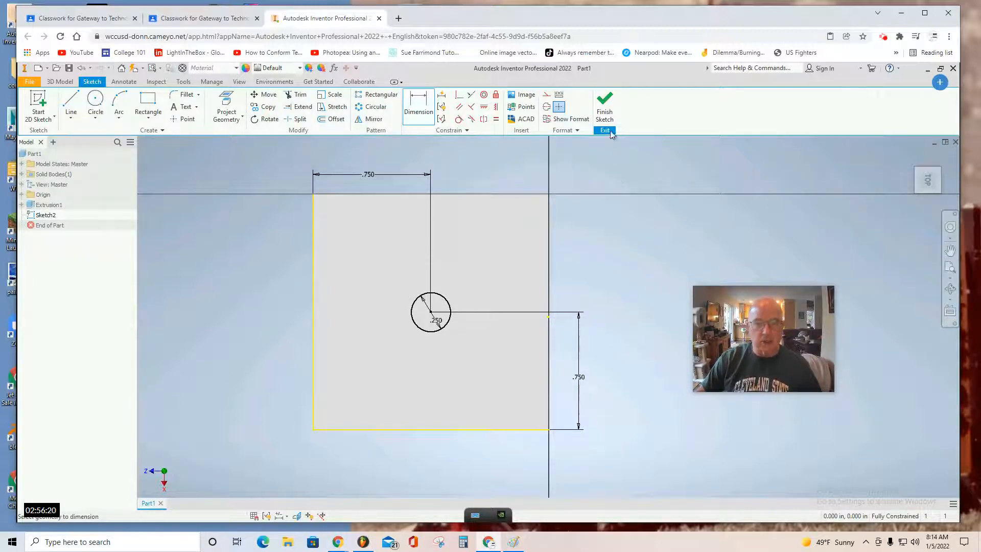
left_click(605, 113)
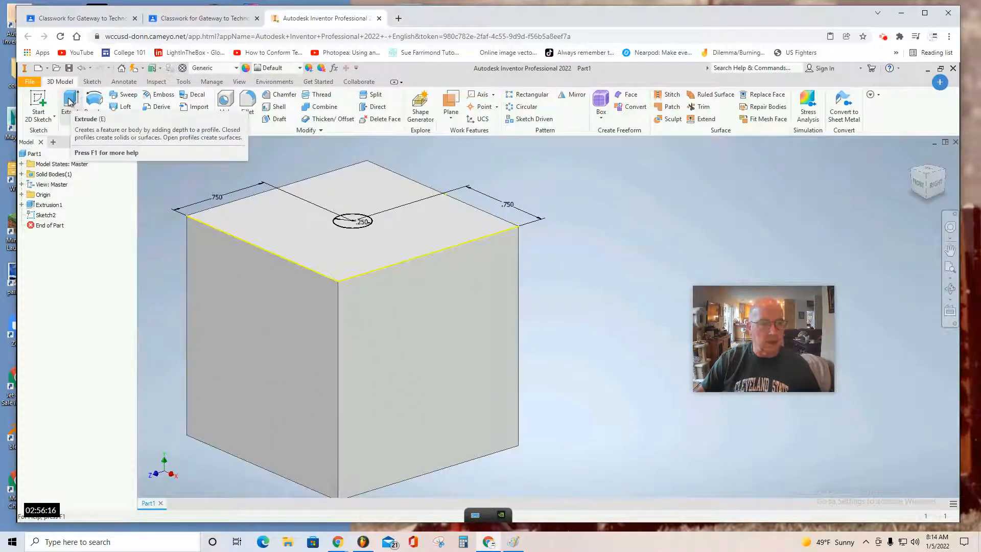
Extrude the circle as a 1.5 in cut down through the cube.
left_click(70, 102)
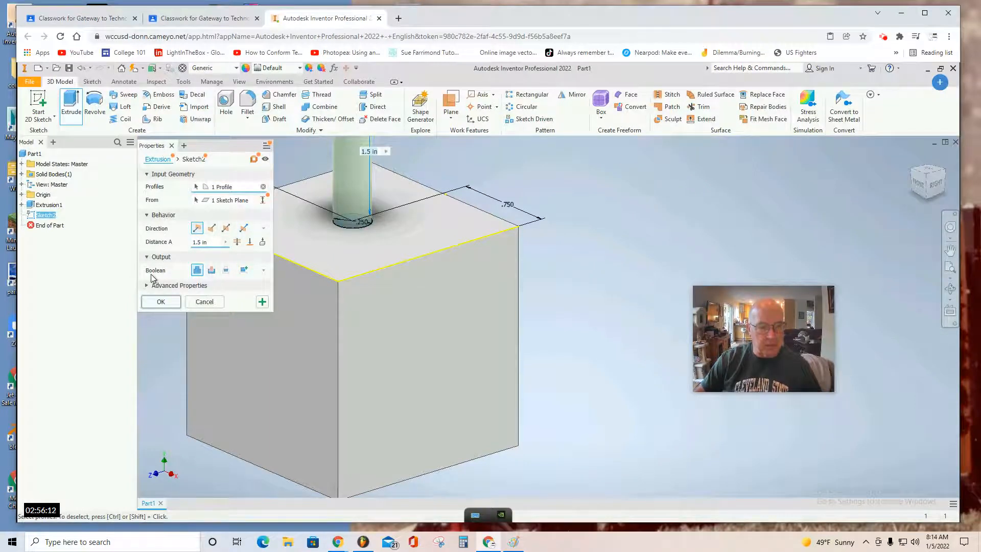
left_click(211, 271)
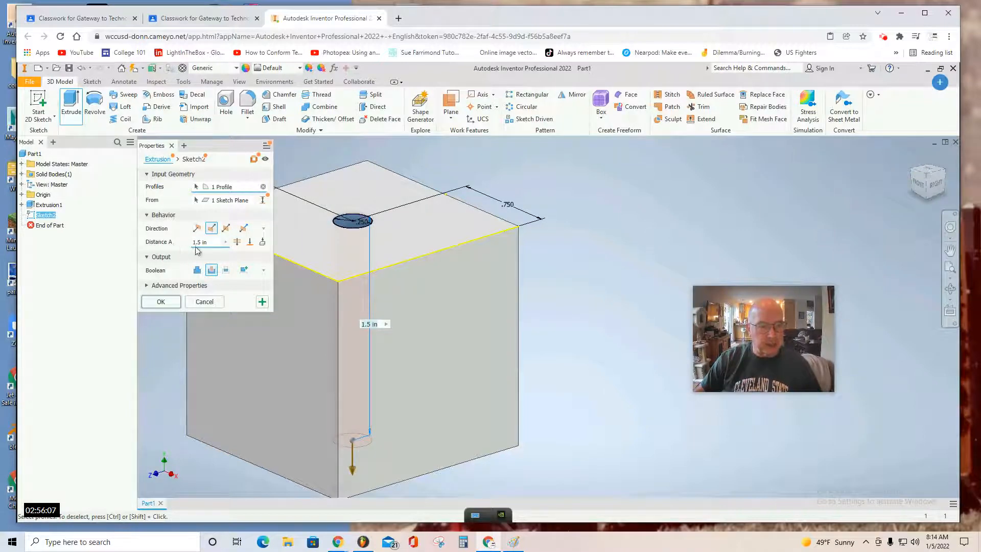
left_click(161, 301)
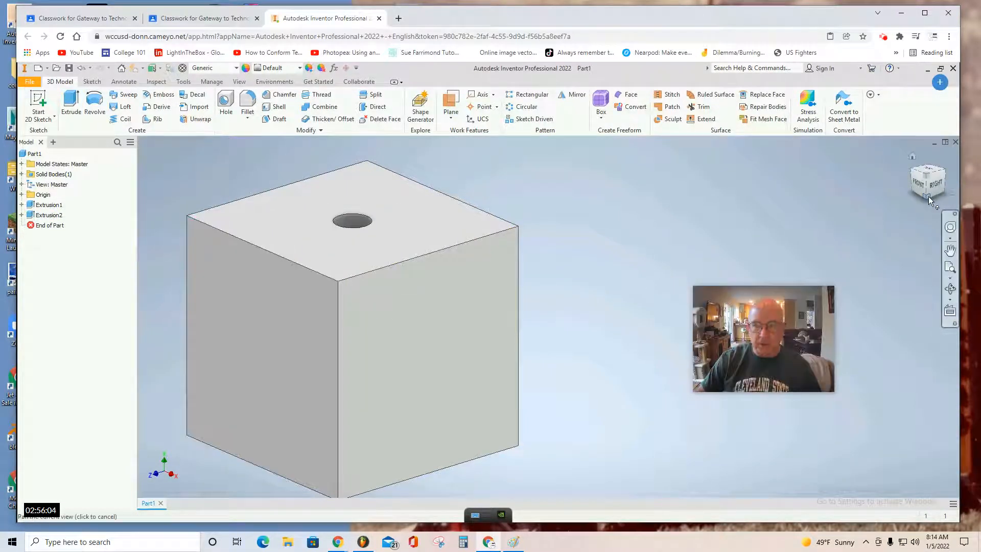
Start a new 2D sketch on the cube's right face, adjacent to the face with the hole.
left_click_drag(928, 196, 906, 152)
left_click(918, 182)
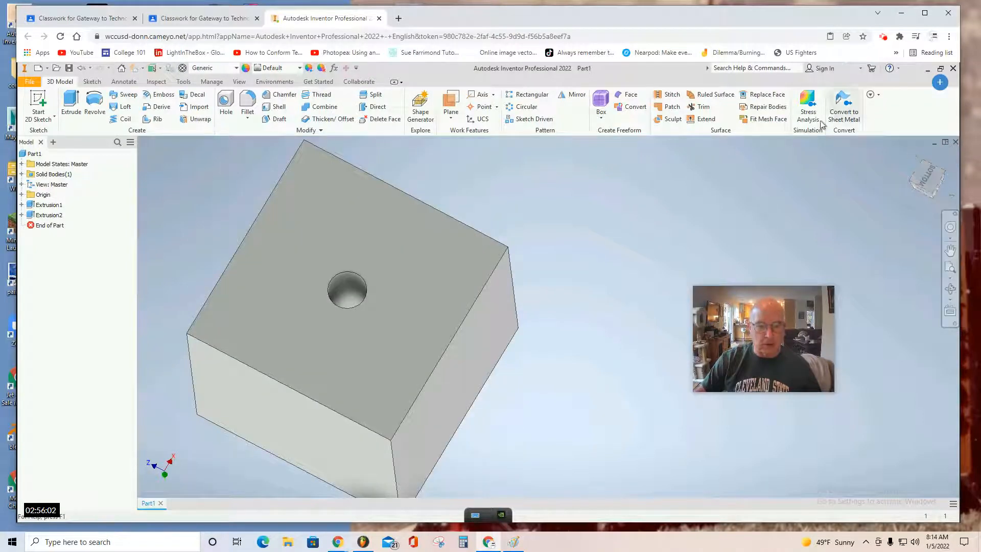
left_click(938, 187)
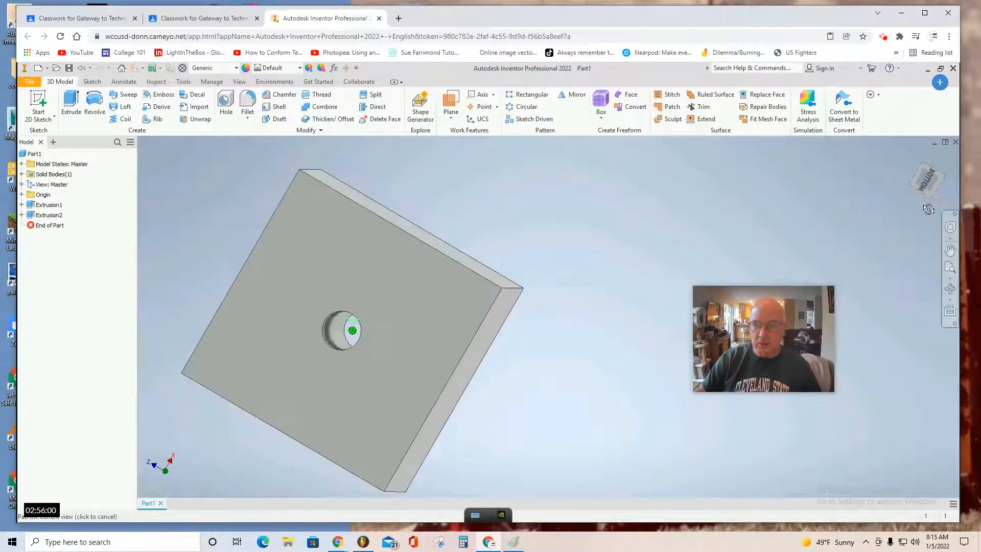
left_click_drag(938, 186, 807, 179)
mouse_move(925, 185)
left_mouse_down()
mouse_move(885, 166)
mouse_move(743, 192)
mouse_move(715, 153)
mouse_move(703, 176)
mouse_move(703, 217)
left_mouse_up()
left_click(38, 105)
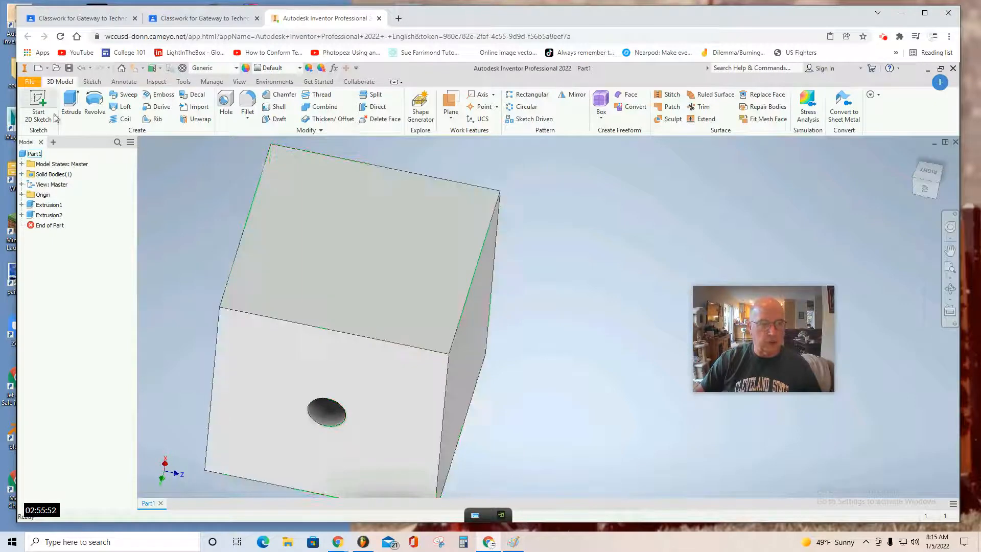
left_click(358, 256)
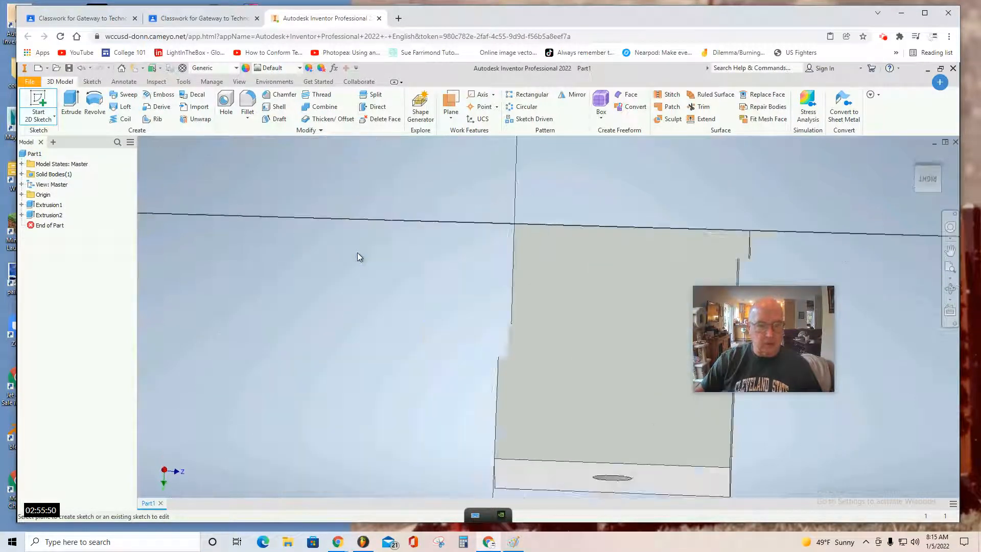
left_click_drag(764, 312, 872, 361)
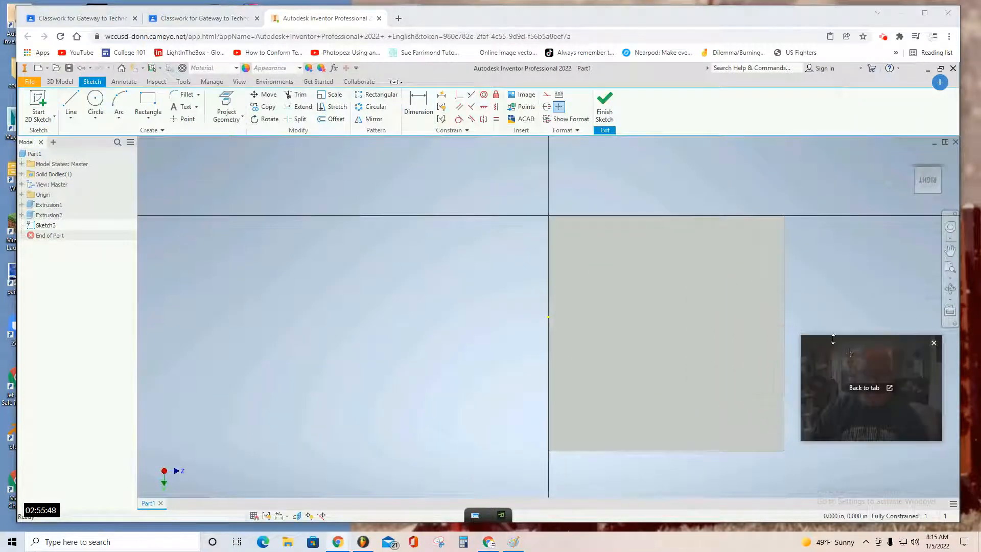
middle_click_drag(428, 351, 191, 357)
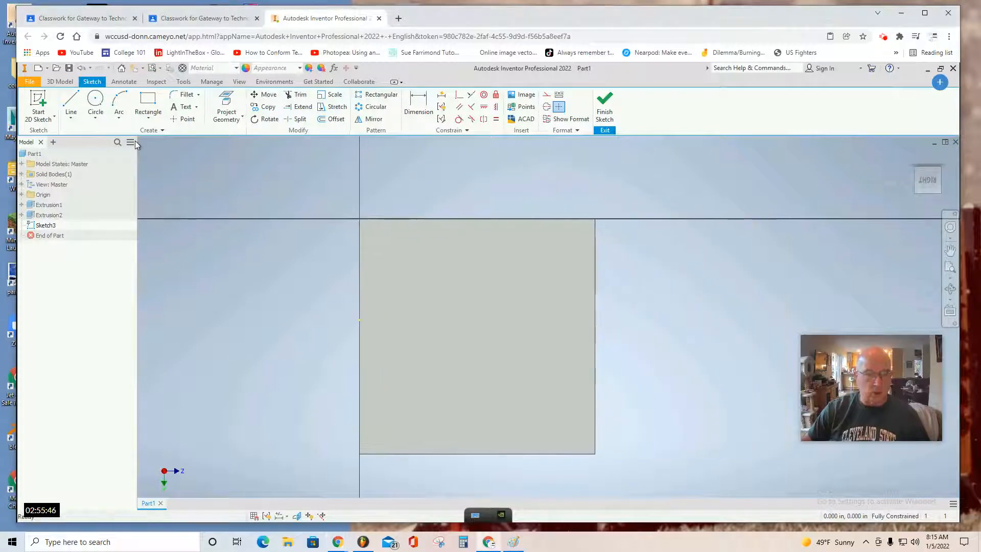
Sketch a circle of 0.25 in diameter near the middle of the right face.
left_click(95, 99)
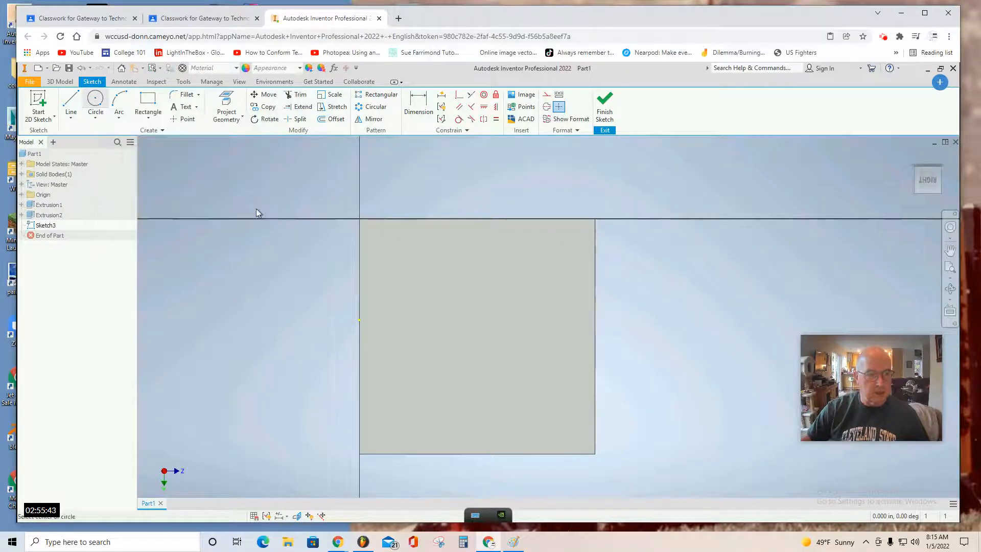
left_click(479, 333)
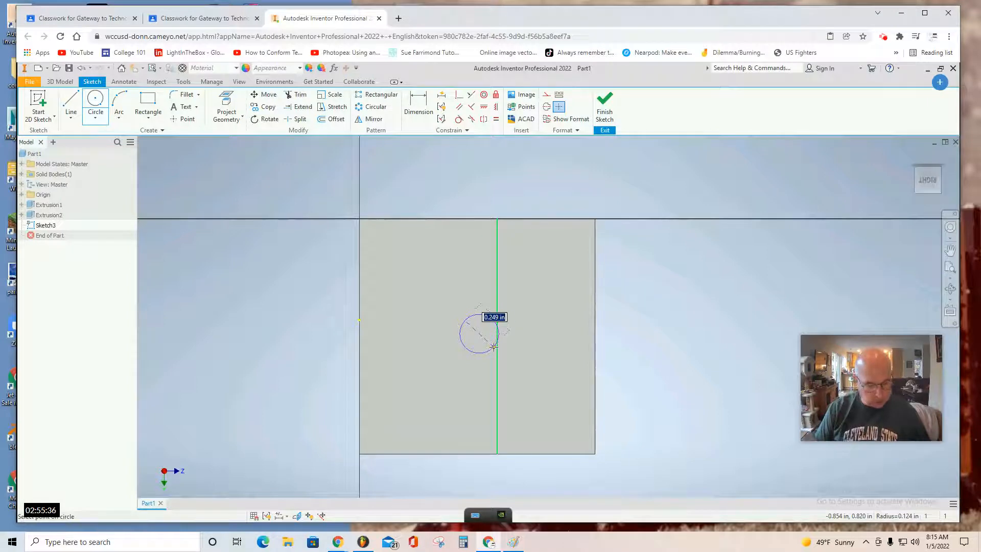
type(".25")
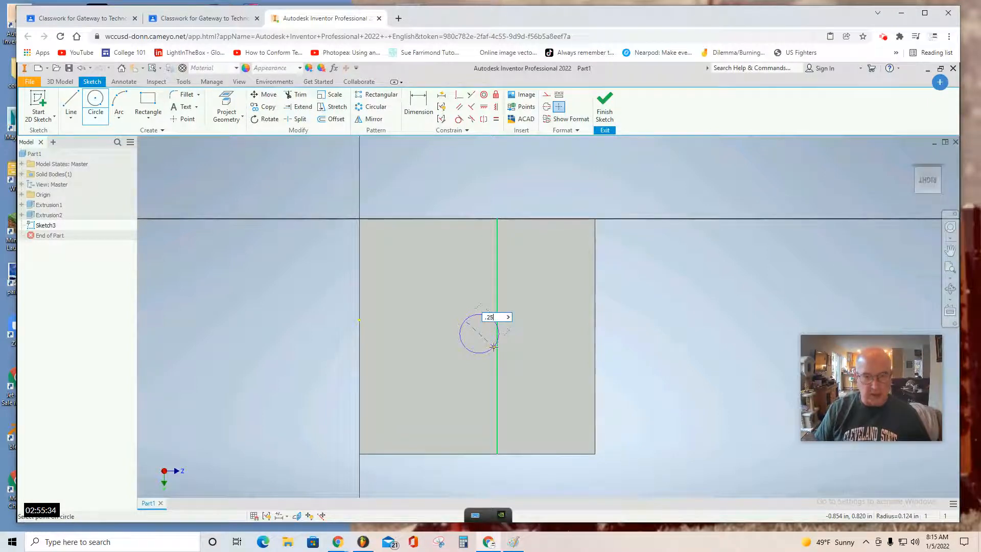
key("Return")
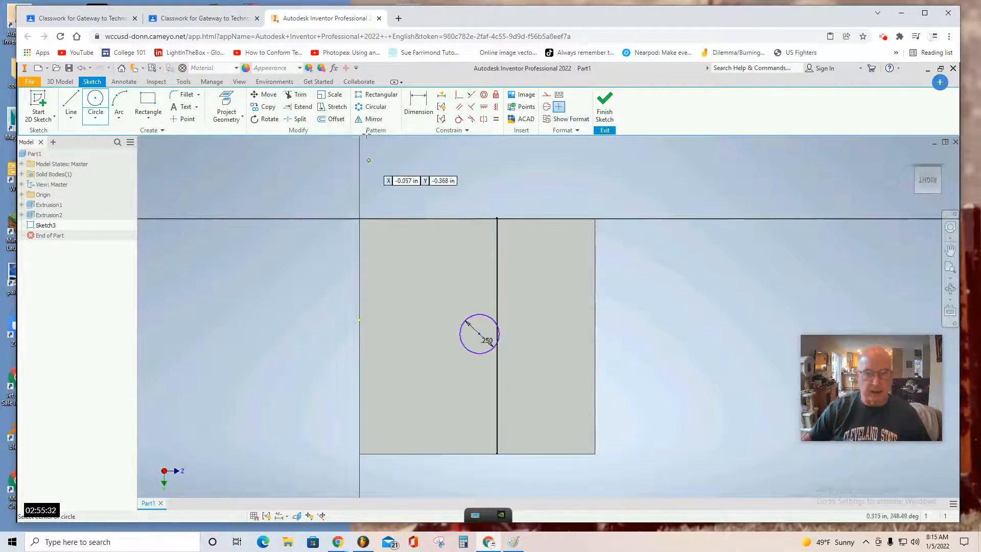
Dimension the new circle's centre 0.75 in from the left edge of the right face as seen in the sketch.
left_click(419, 103)
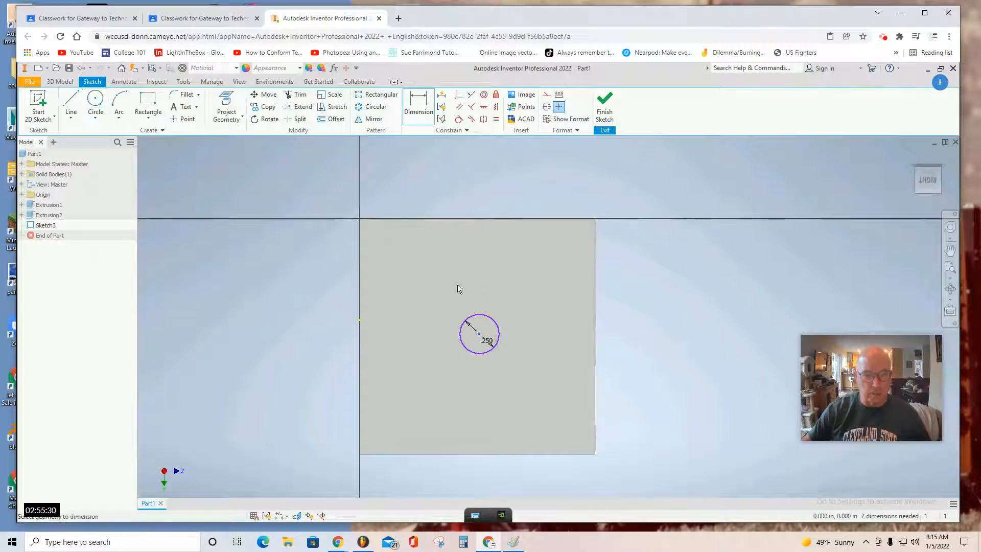
left_click(359, 354)
left_click(478, 334)
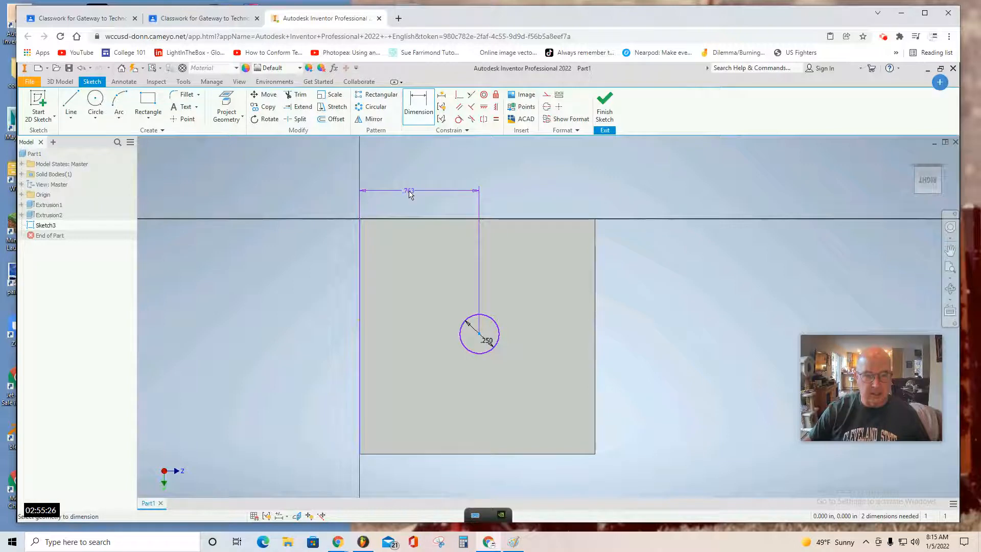
left_click(409, 193)
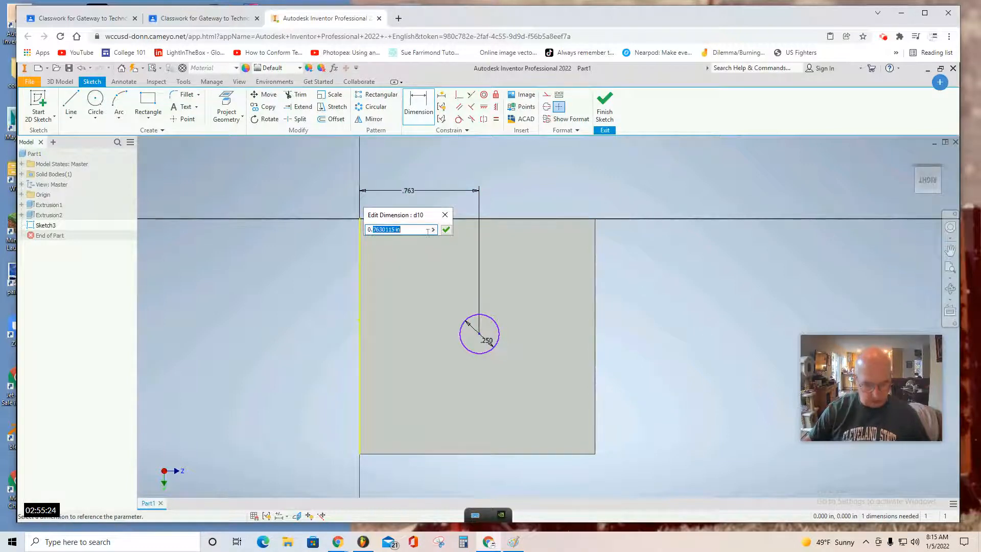
type("0.75")
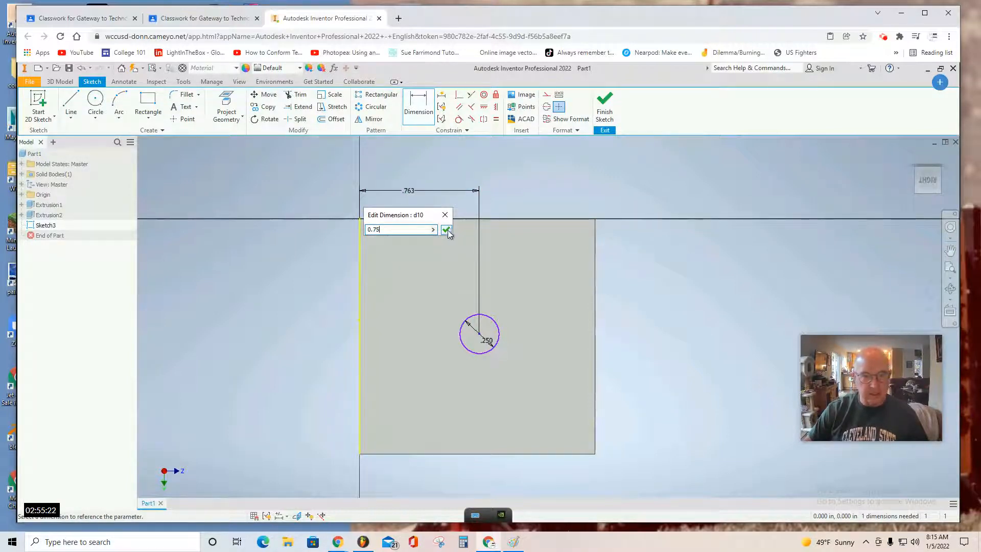
left_click(445, 230)
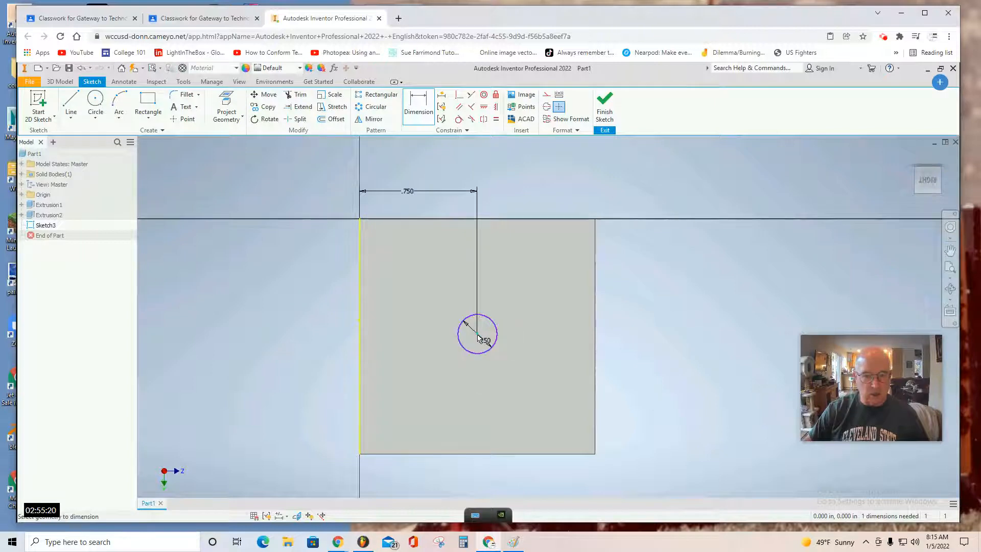
Dimension the circle's centre 0.75 in from the lower edge of the right face and finish the sketch.
left_click(483, 453)
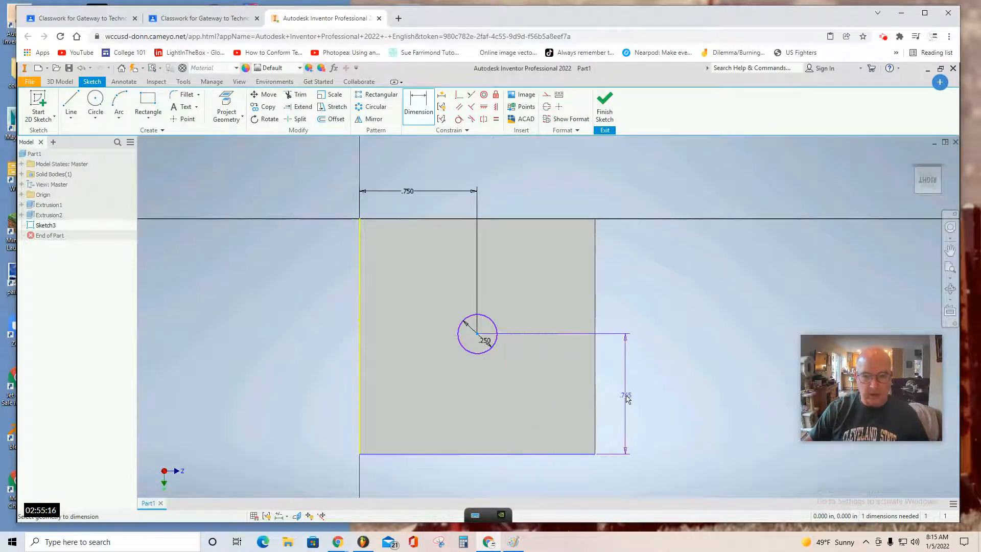
left_click(625, 429)
type("0.75")
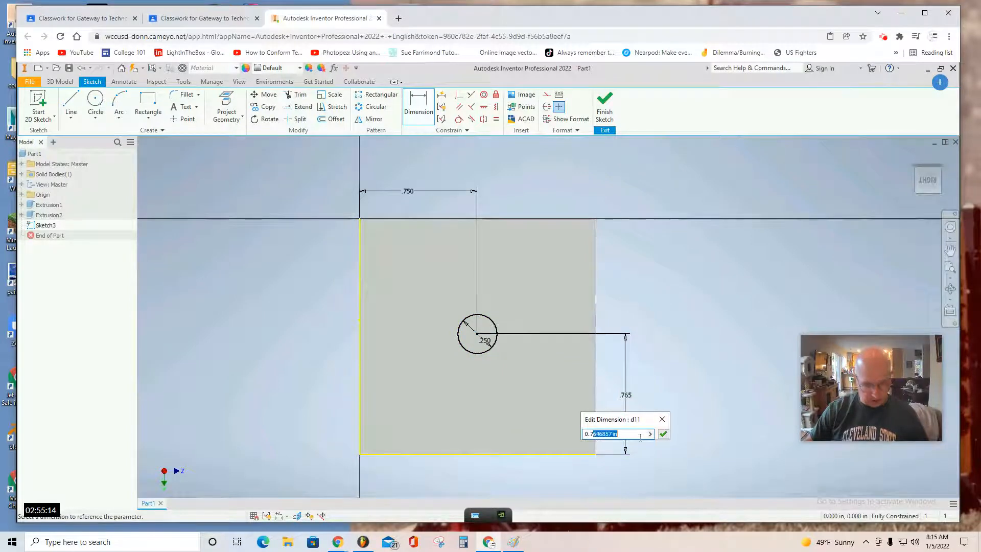
left_click(664, 434)
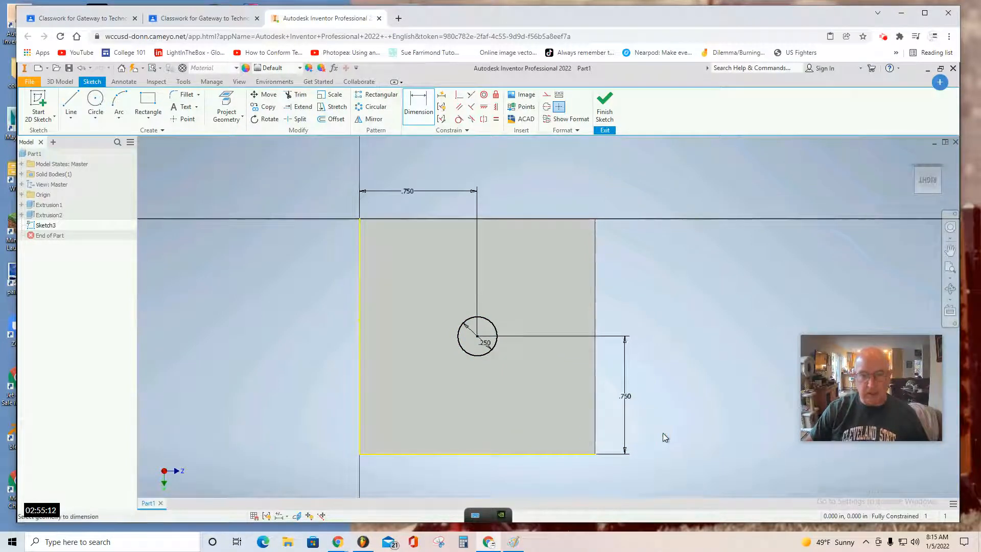
left_click(605, 113)
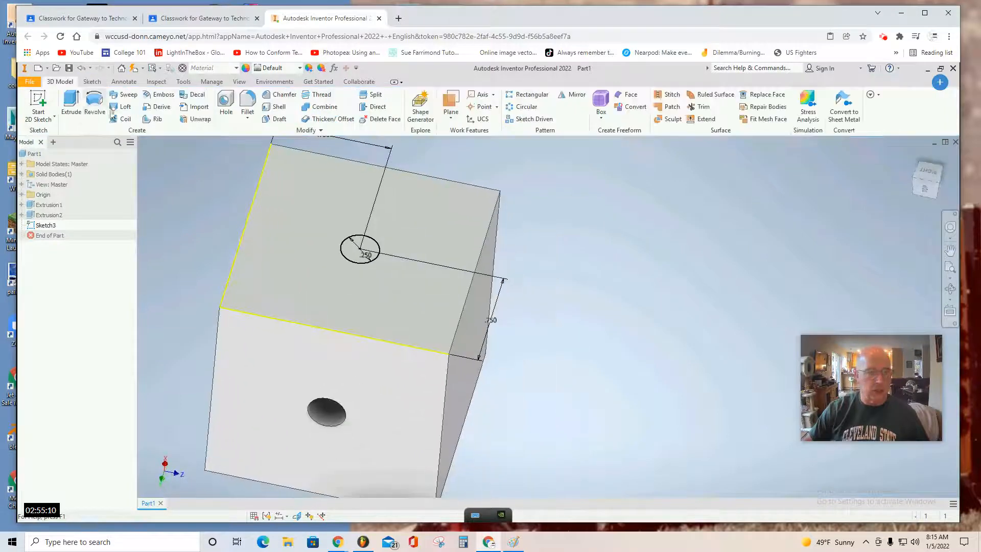
Extrude the circle on the right face as a 1.5 in cut through the cube.
left_click(72, 105)
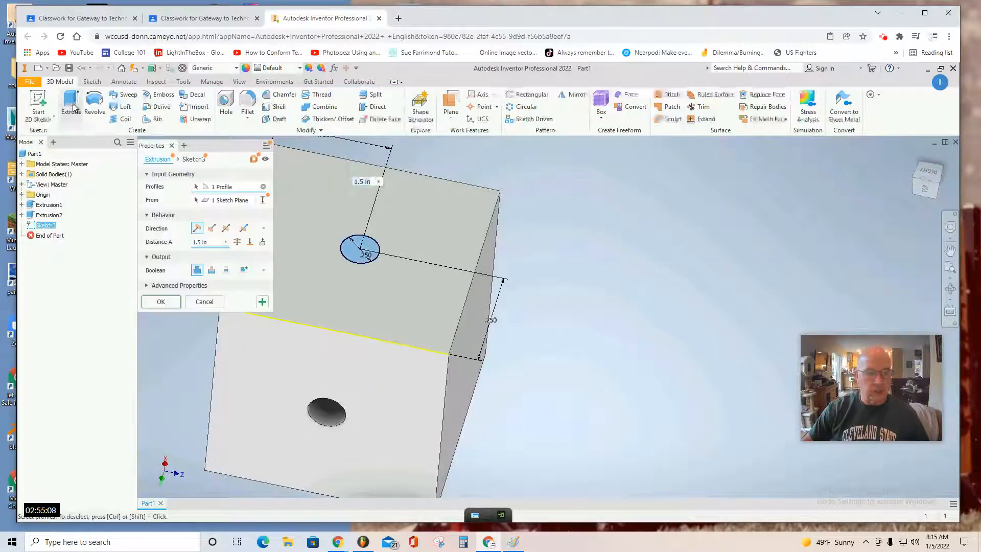
left_click(212, 271)
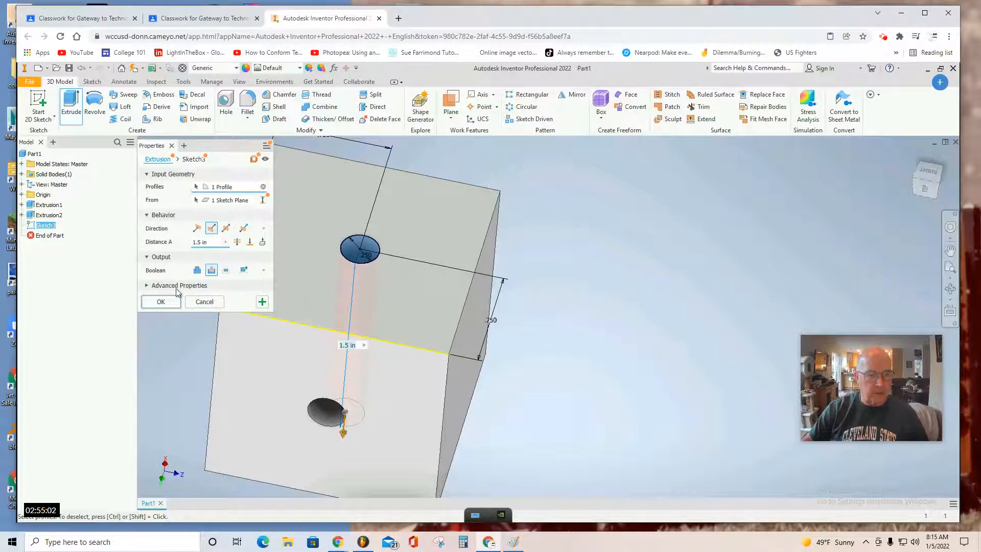
left_click(162, 305)
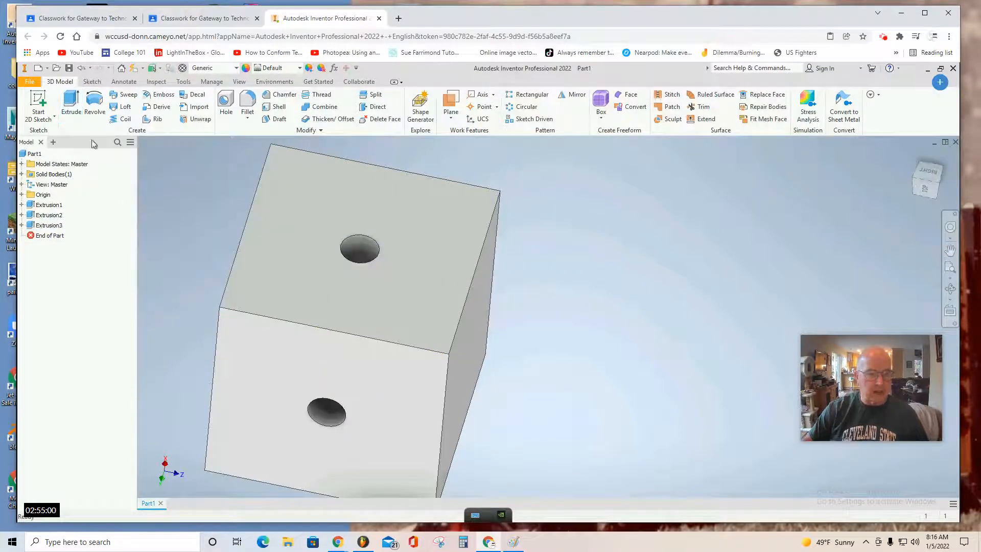
Start a new 2D sketch on the cube's front face, the adjacent face that has no hole.
left_click(926, 195)
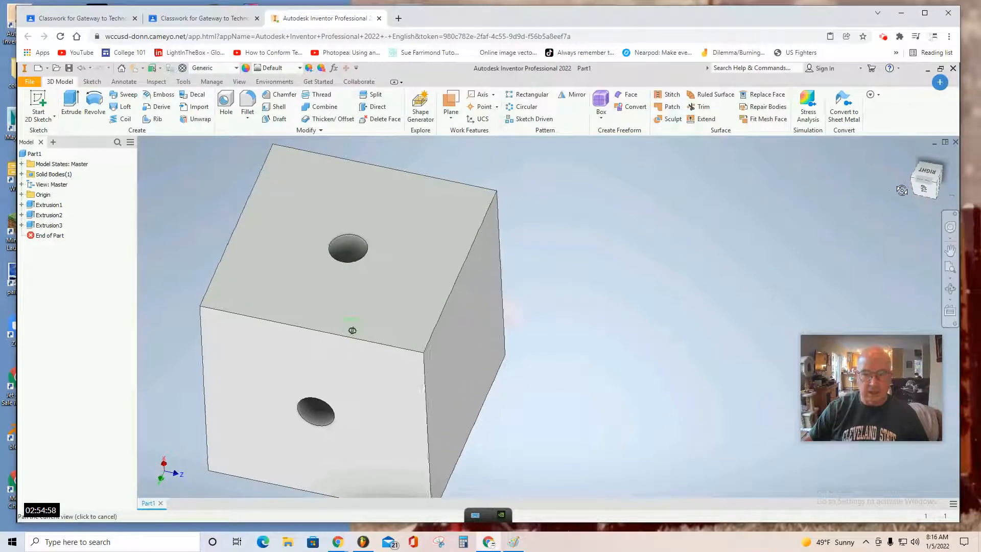
left_click(40, 99)
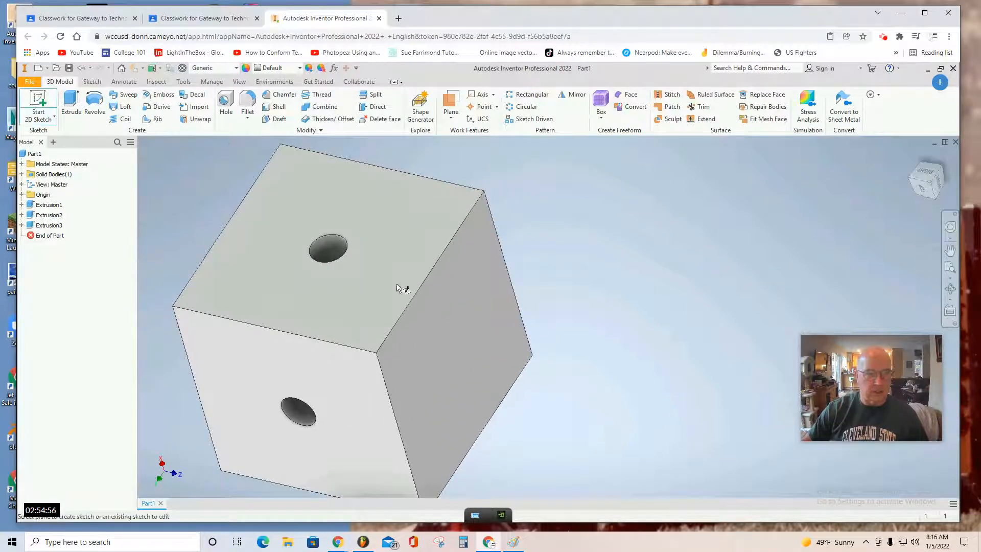
left_click(454, 351)
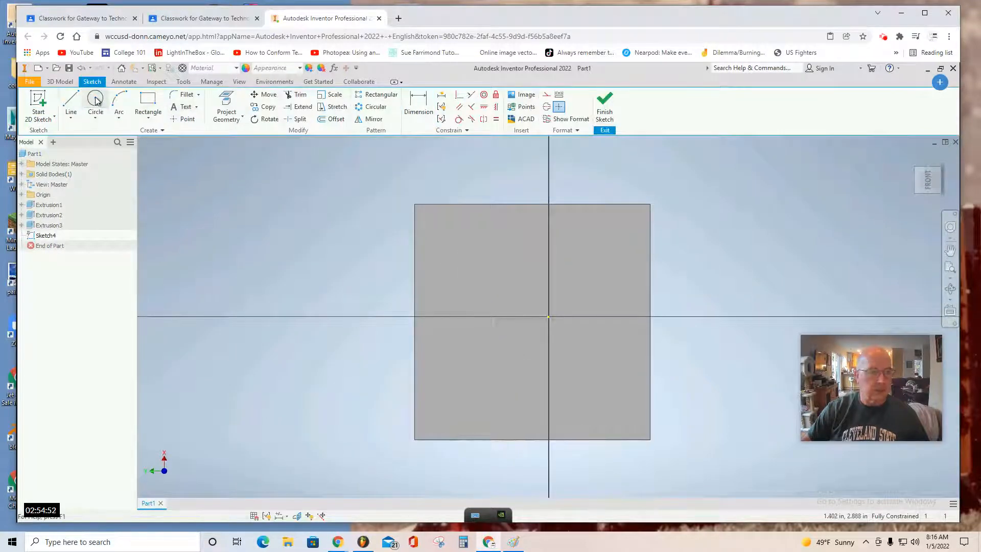
Sketch a circle of 0.25 in diameter near the middle of the front face.
left_click(95, 99)
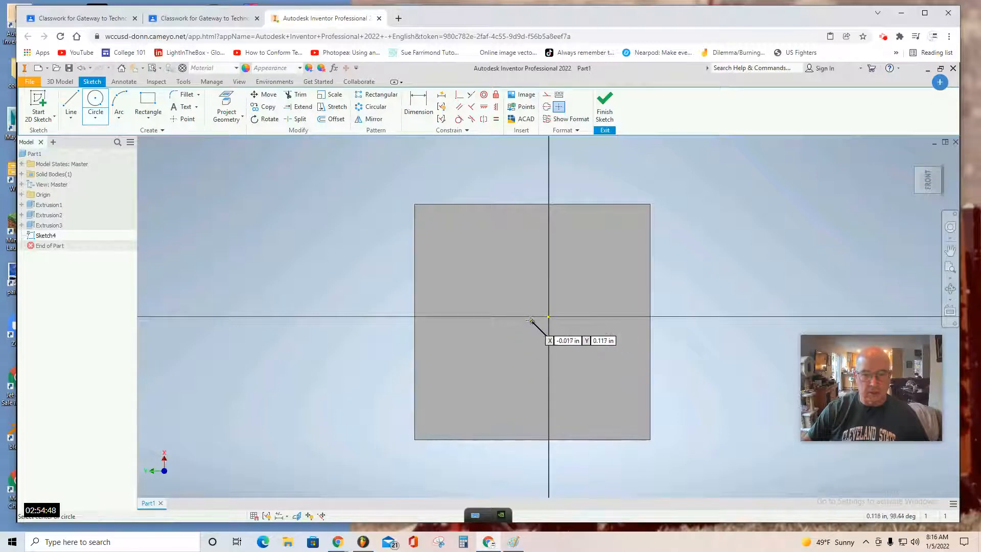
left_click(532, 321)
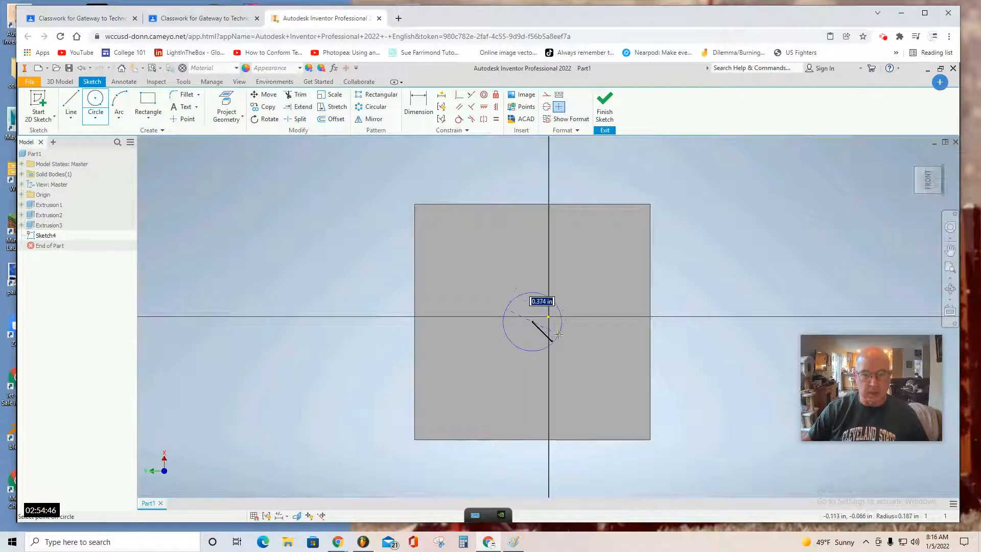
type(".")
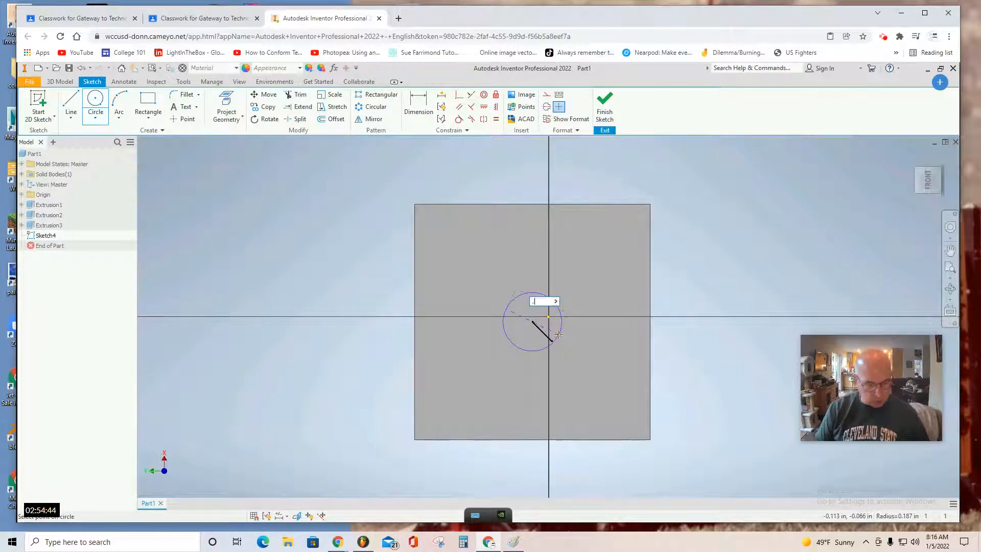
type("25")
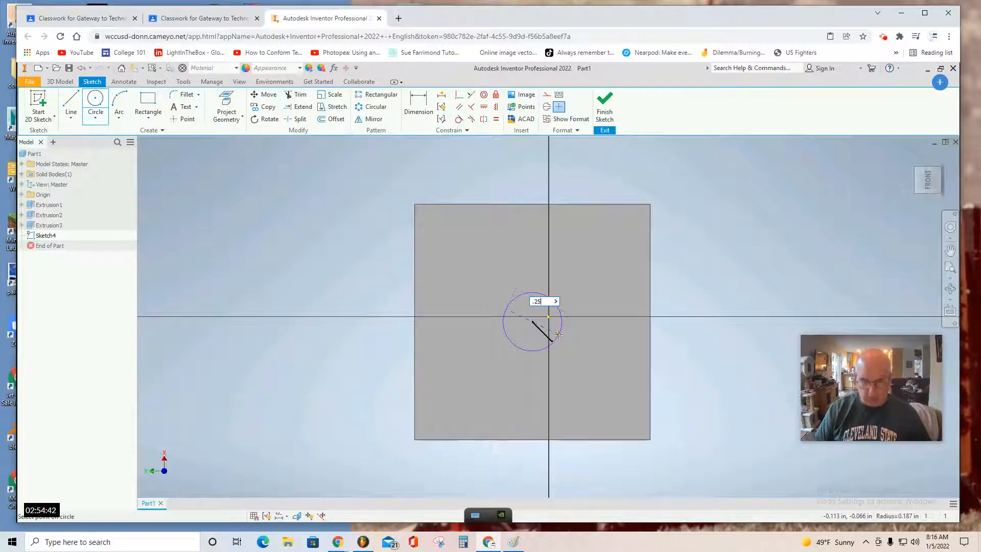
key("Return")
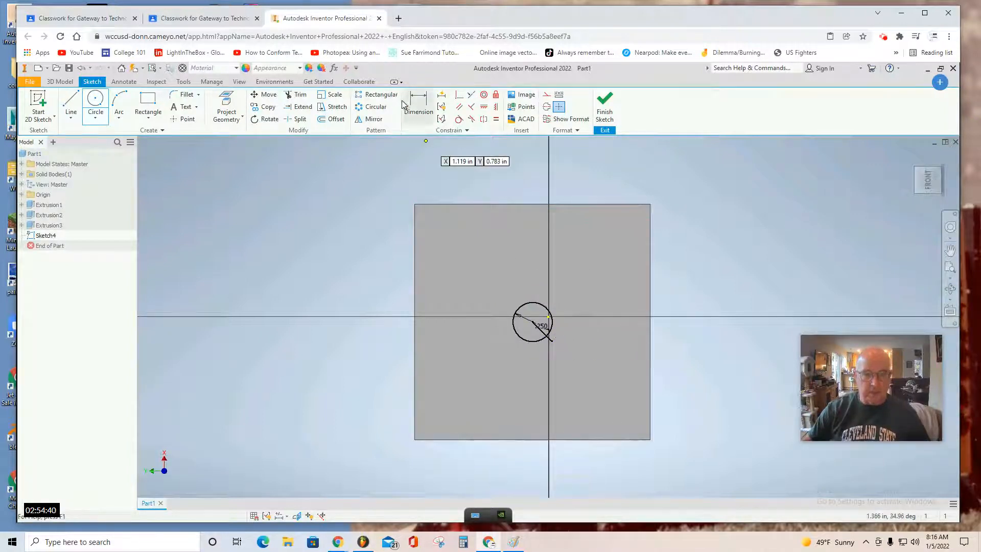
Dimension the circle from the left edge of the front face as seen in the sketch, accepting it as a driven dimension.
key("d")
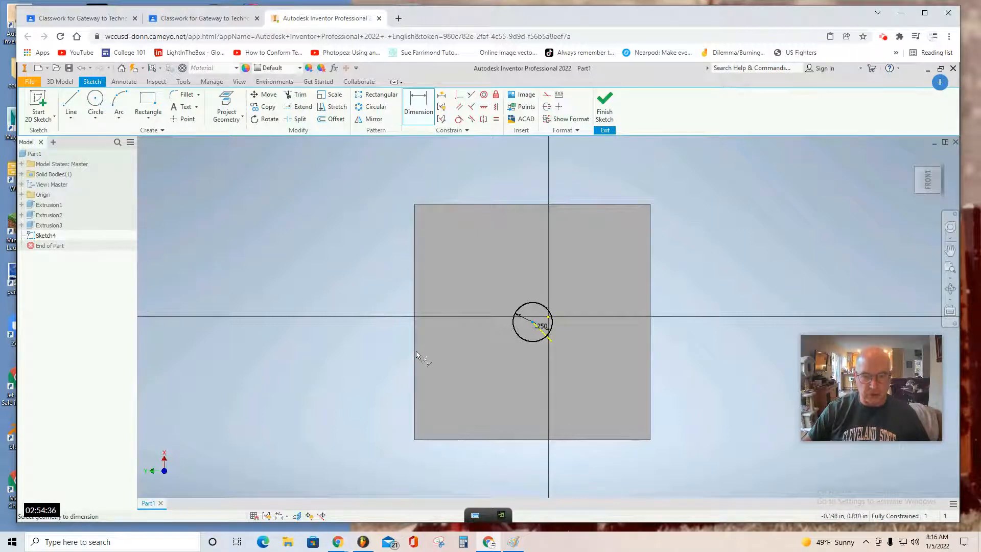
left_click(415, 356)
left_click(519, 308)
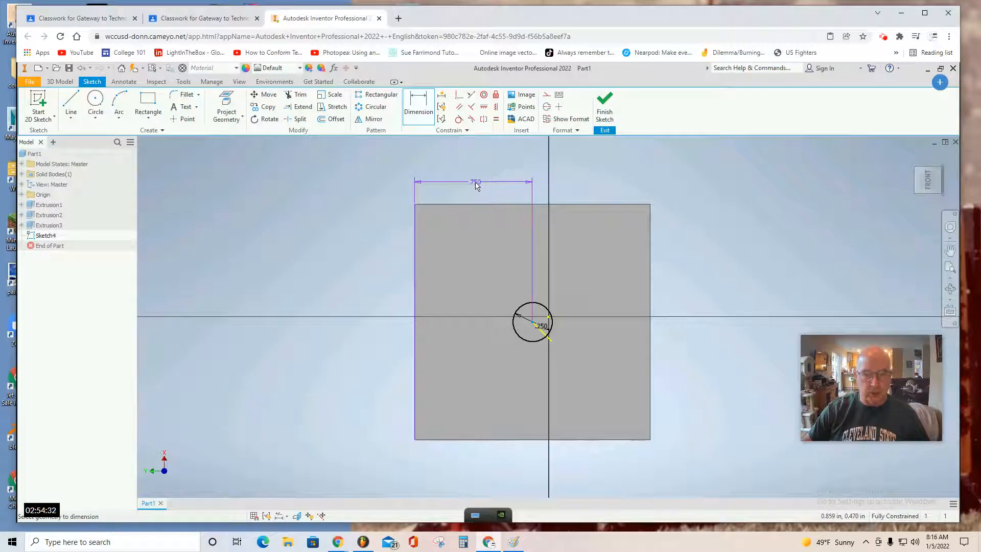
left_click(475, 186)
left_click(233, 160)
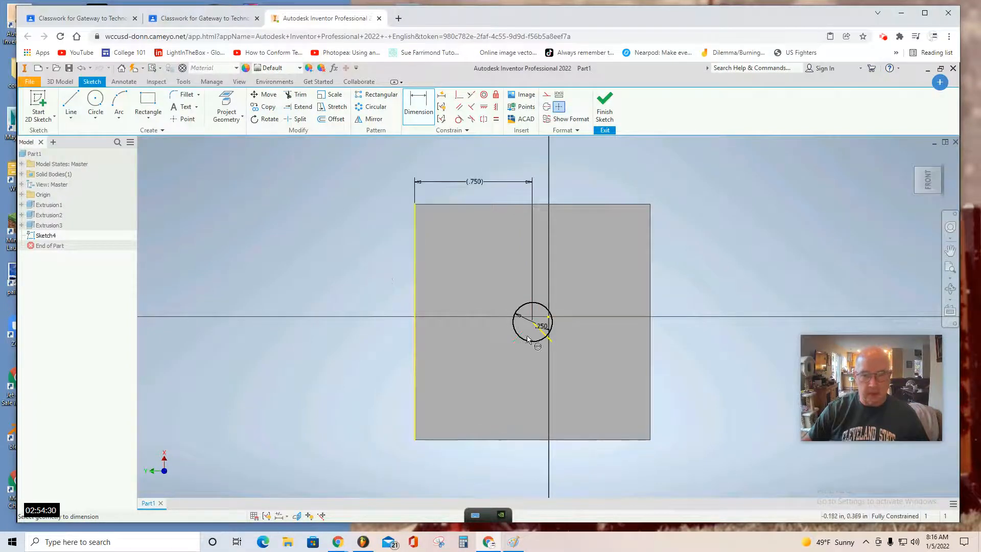
Add a driven dimension from the circle's centre to the lower edge of the front face and finish the sketch.
left_click(532, 439)
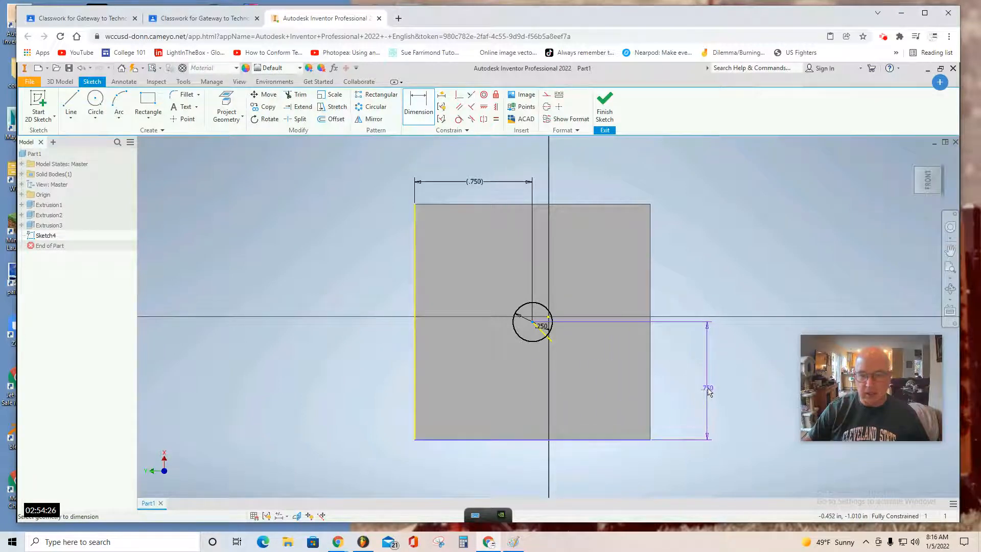
left_click(709, 392)
left_click(236, 158)
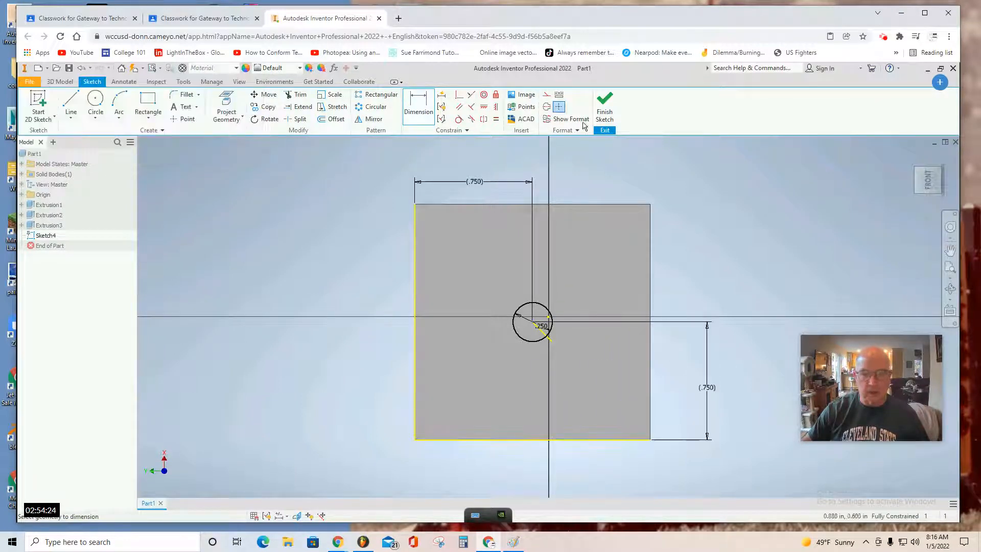
left_click(605, 106)
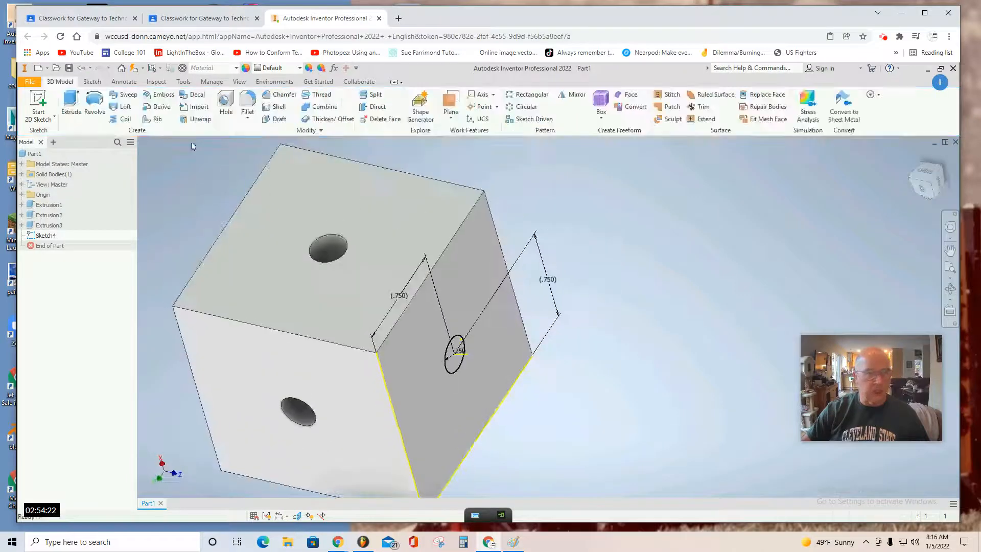
Extrude the circle on the front face as a 1.5 in cut through the cube.
left_click(72, 102)
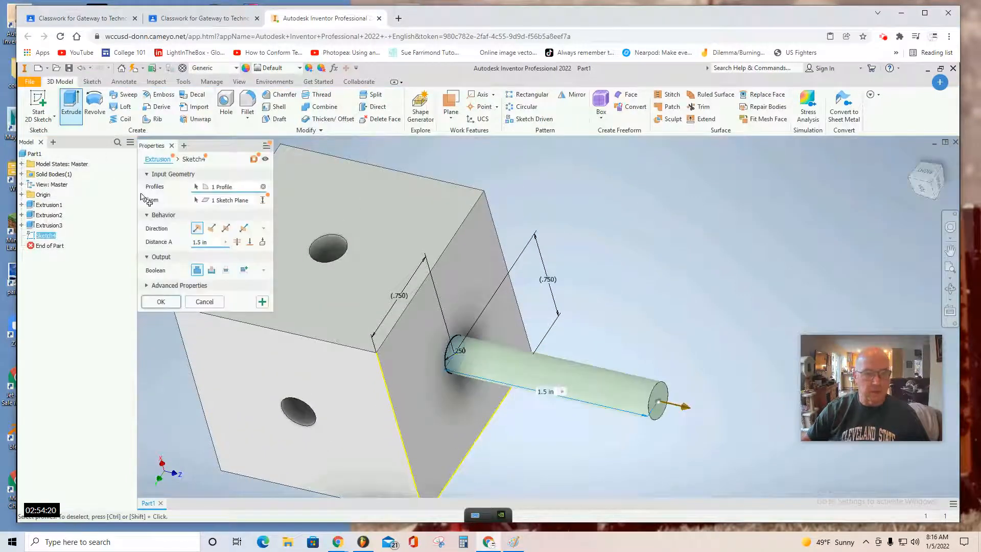
left_click(211, 271)
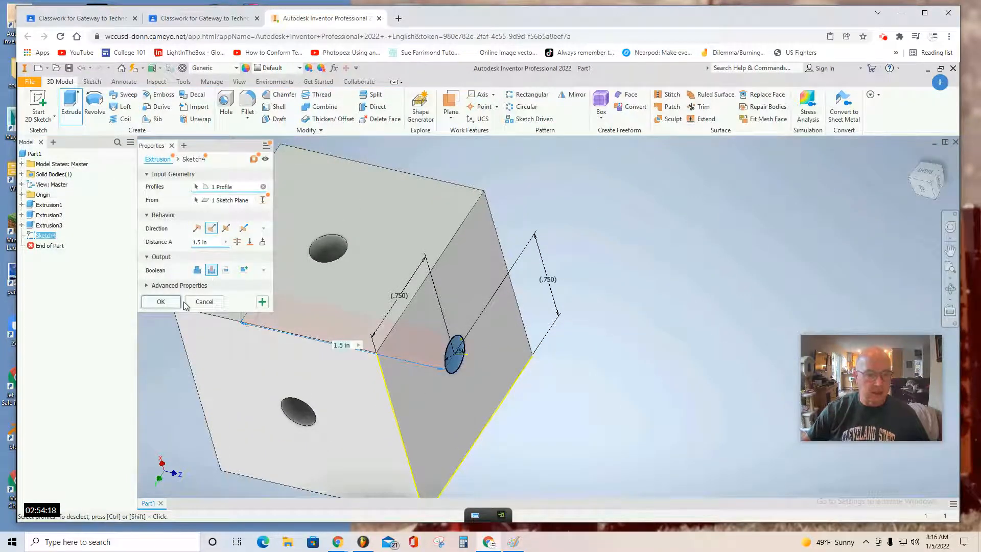
left_click(161, 302)
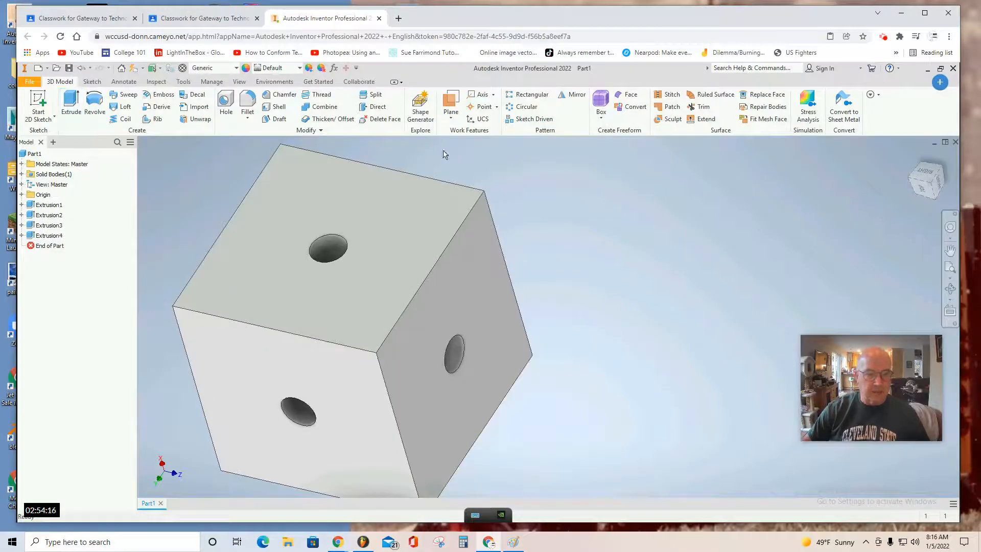
Start a chamfer with a 0.0625 in distance and select the four outer edges and hole rim of the uppermost face.
left_click(282, 97)
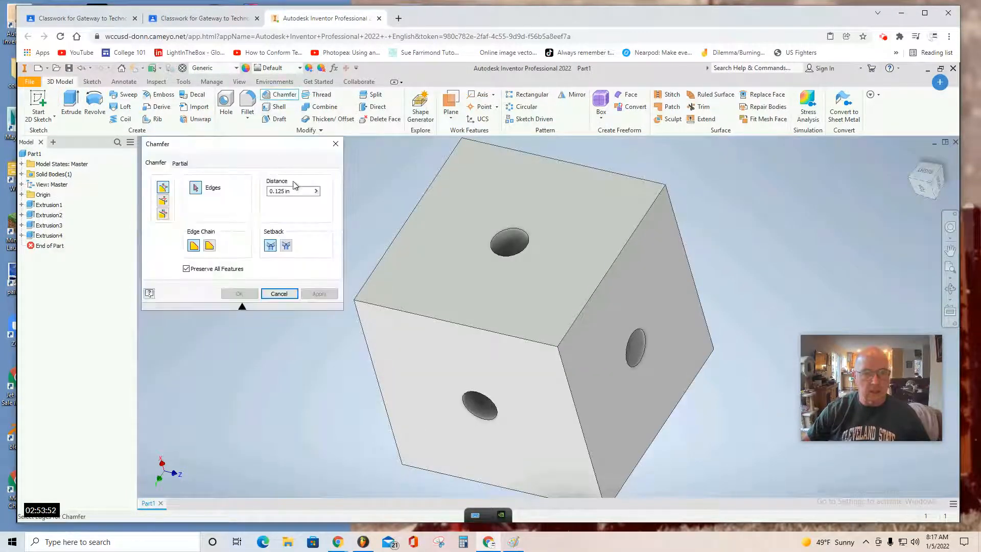
left_click_drag(295, 191, 260, 192)
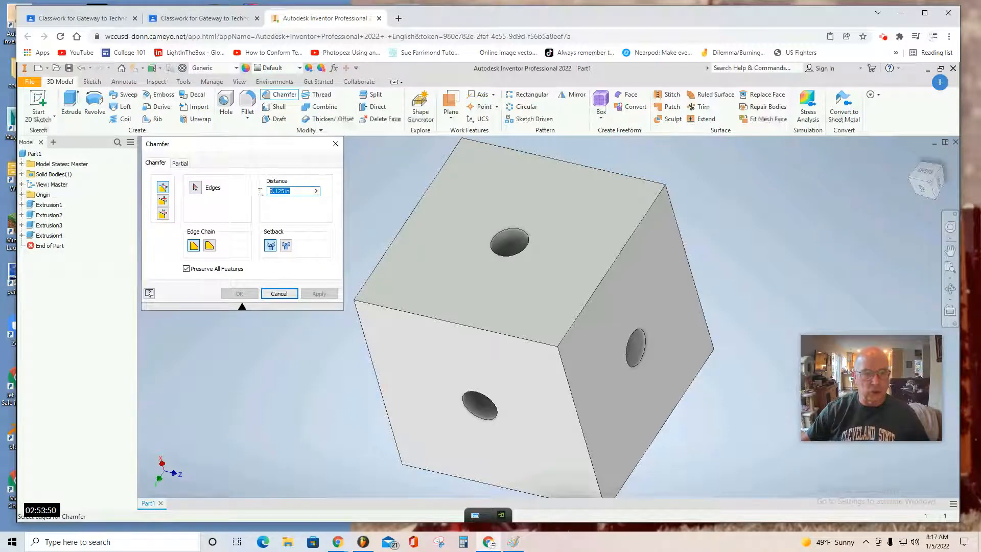
type(".0")
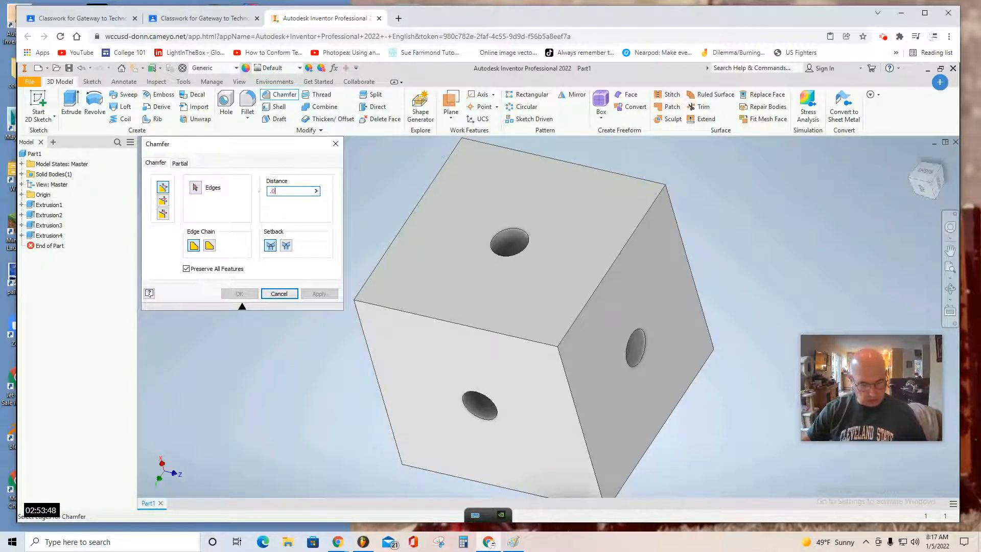
type("625")
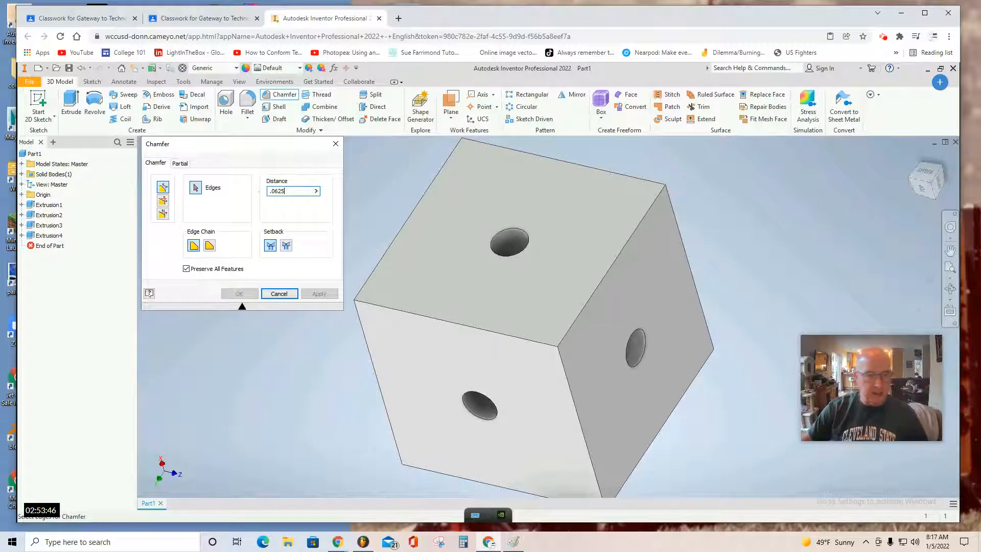
left_click(593, 305)
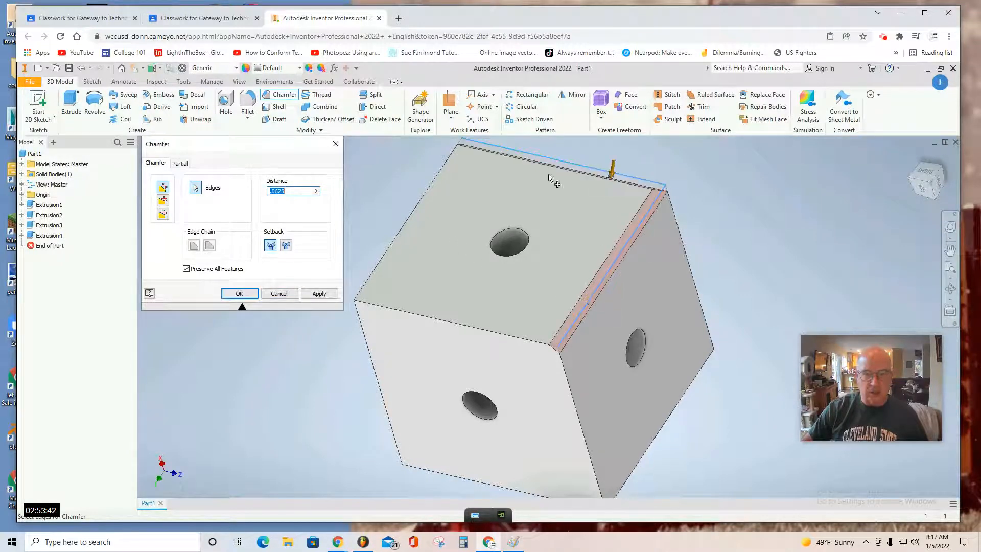
left_click(417, 199)
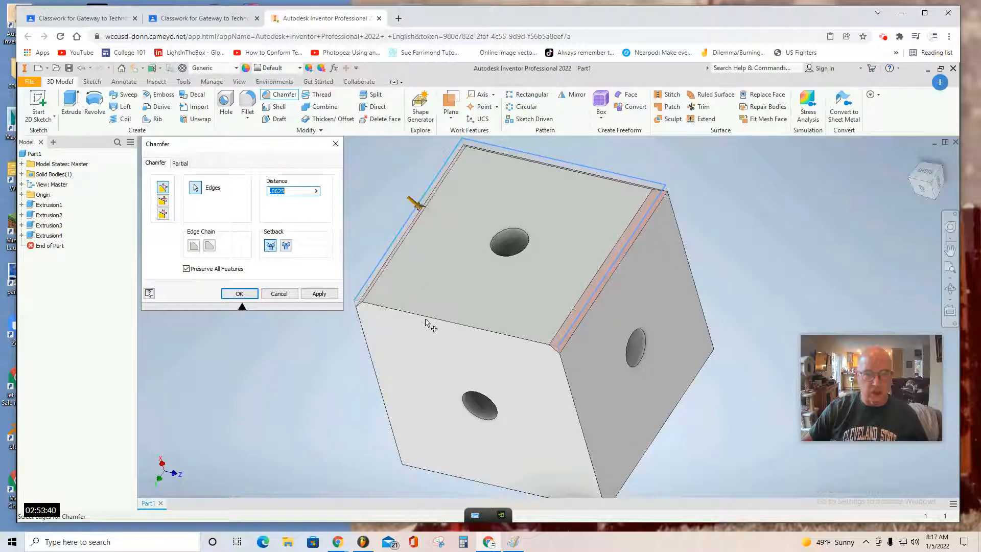
left_click(508, 258)
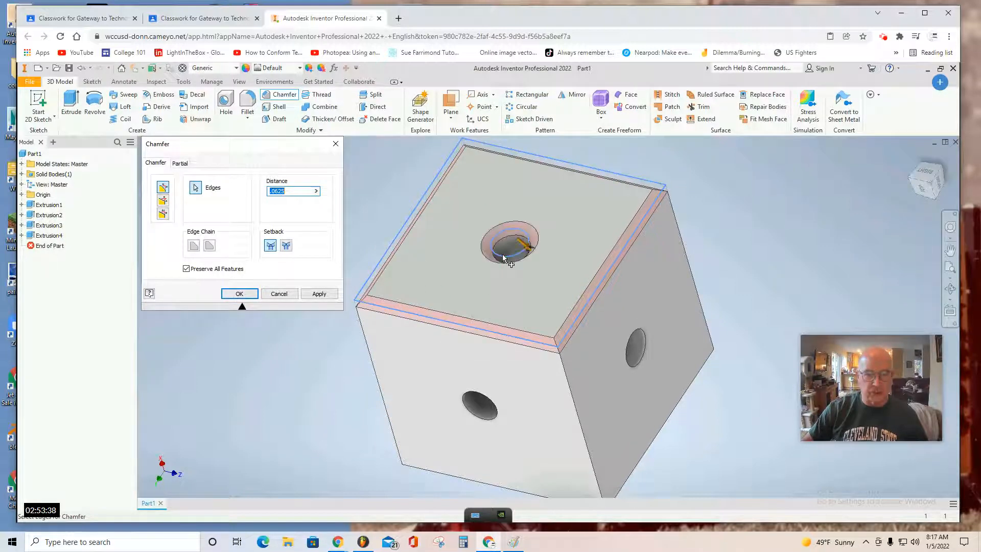
Add the remaining outer edges and the hole rims of the other two visible faces to the chamfer selection.
left_click(570, 389)
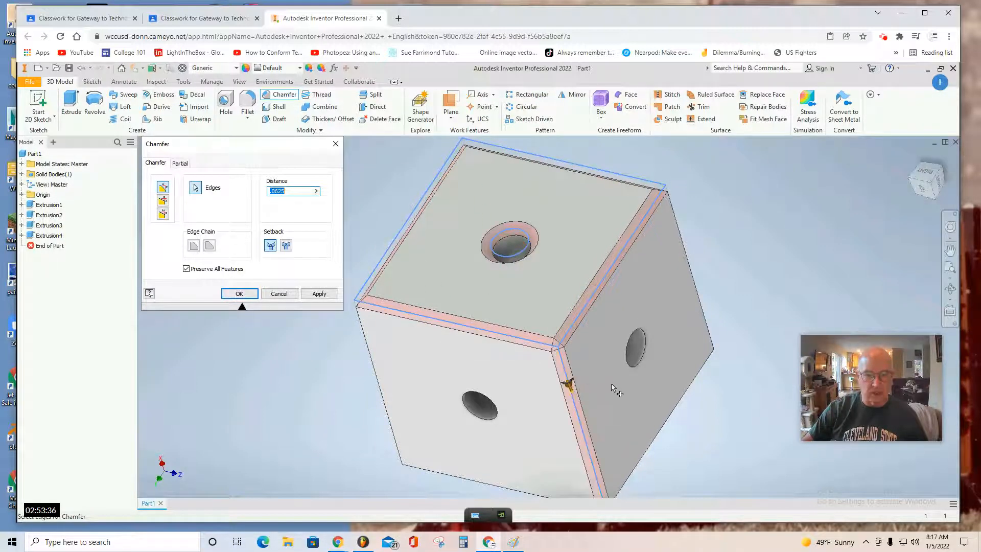
left_click(632, 365)
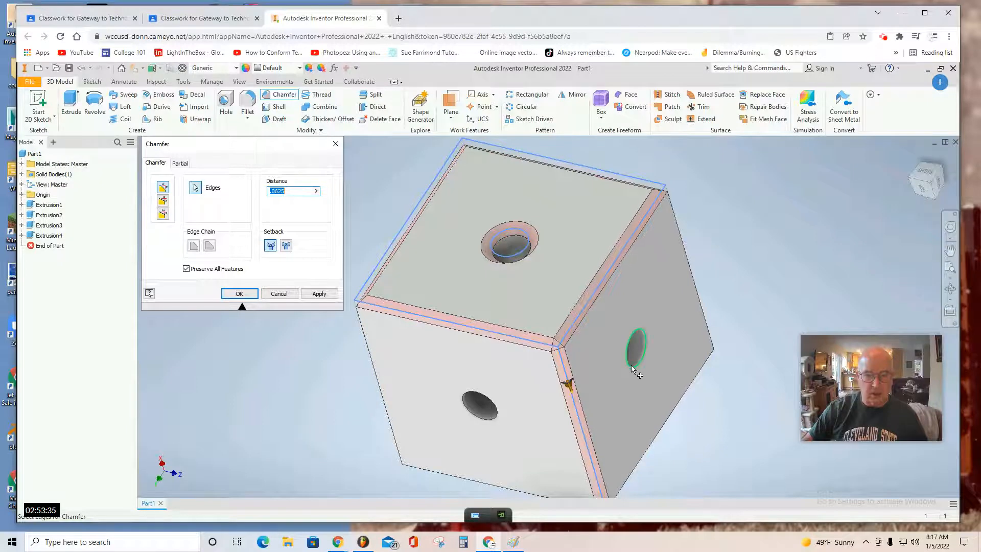
left_click(486, 399)
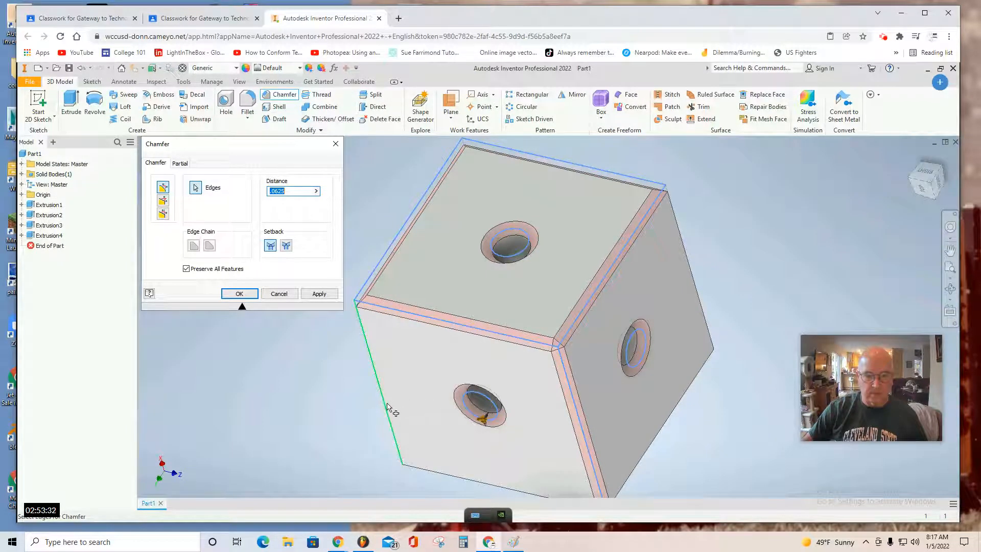
left_click(387, 406)
left_click(421, 471)
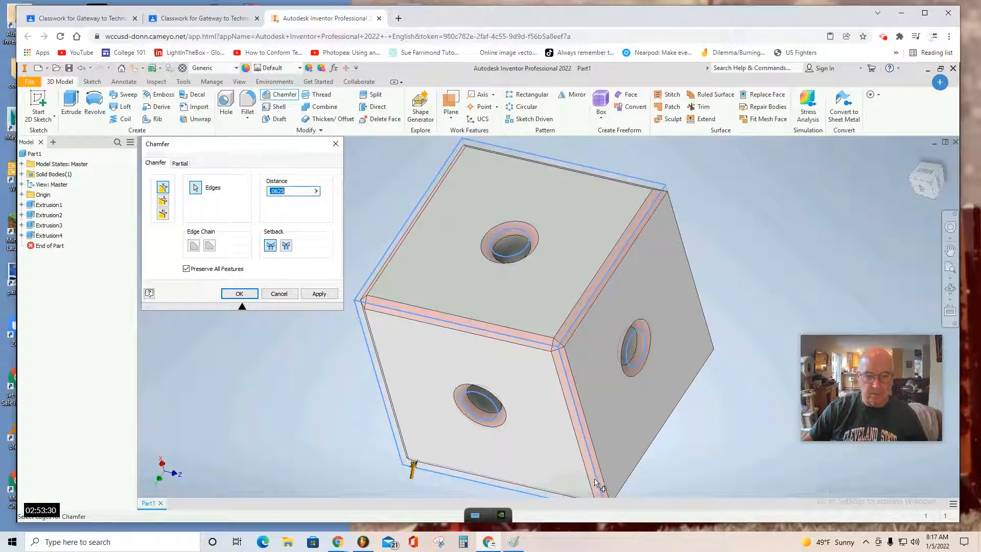
left_click(621, 477)
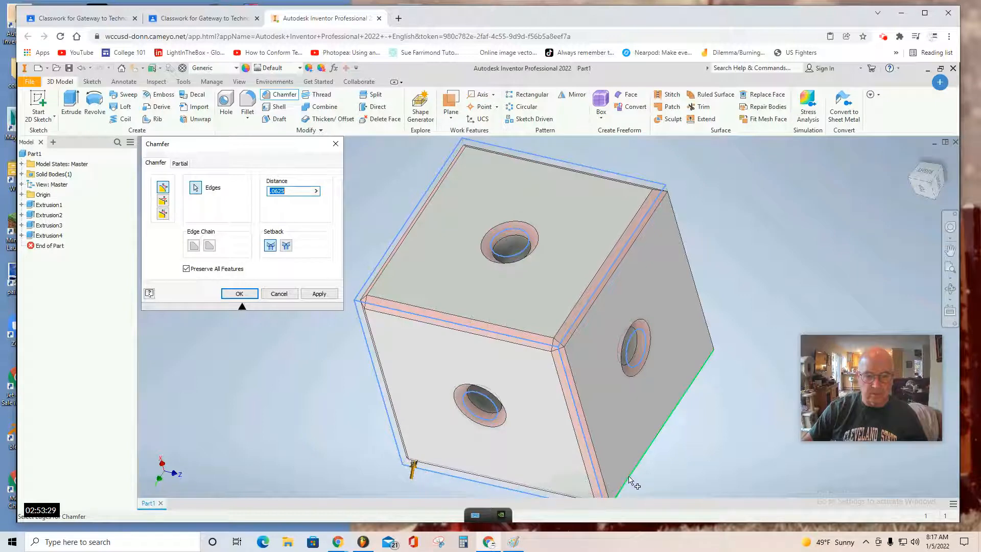
left_click(699, 299)
Add the last unselected outer edges and the hole rims of the upper and right-hand visible faces to the chamfer selection.
left_click_drag(928, 192, 911, 197)
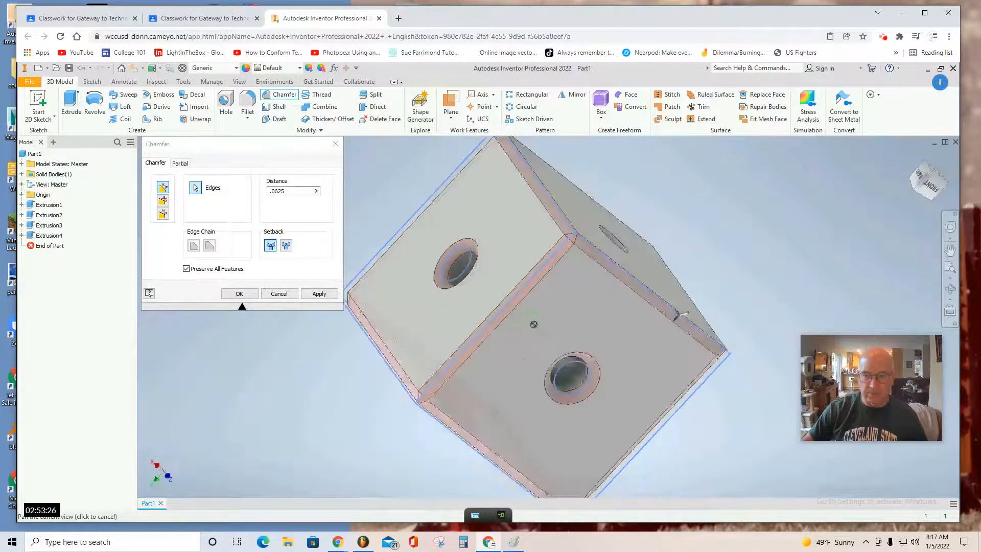
middle_click_drag(685, 289, 587, 247, "shift")
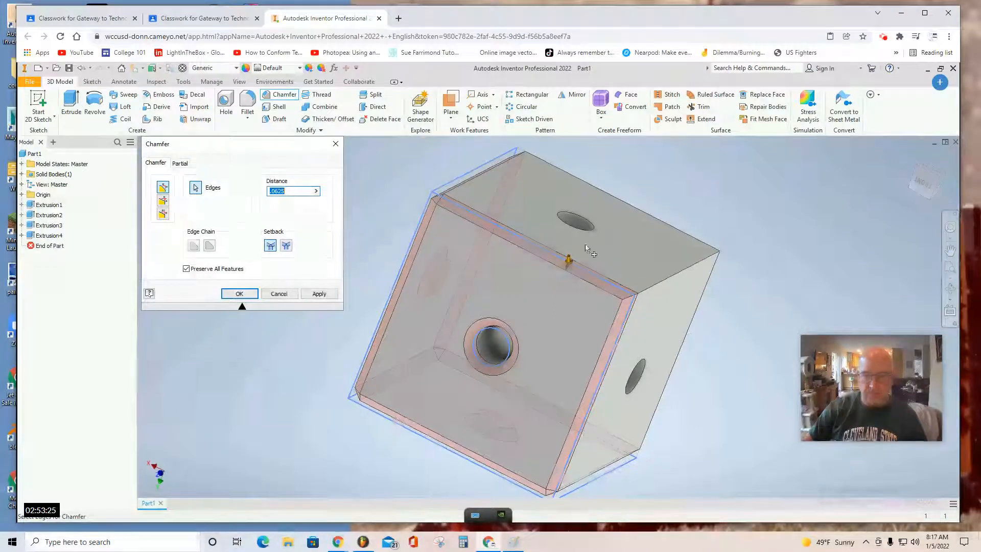
left_click(659, 225)
left_click(675, 280)
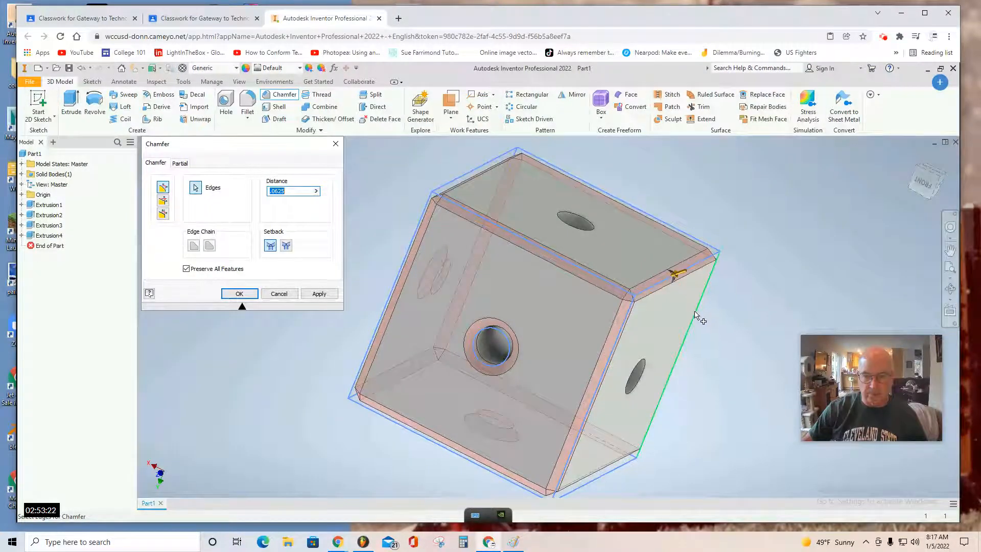
left_click(643, 364)
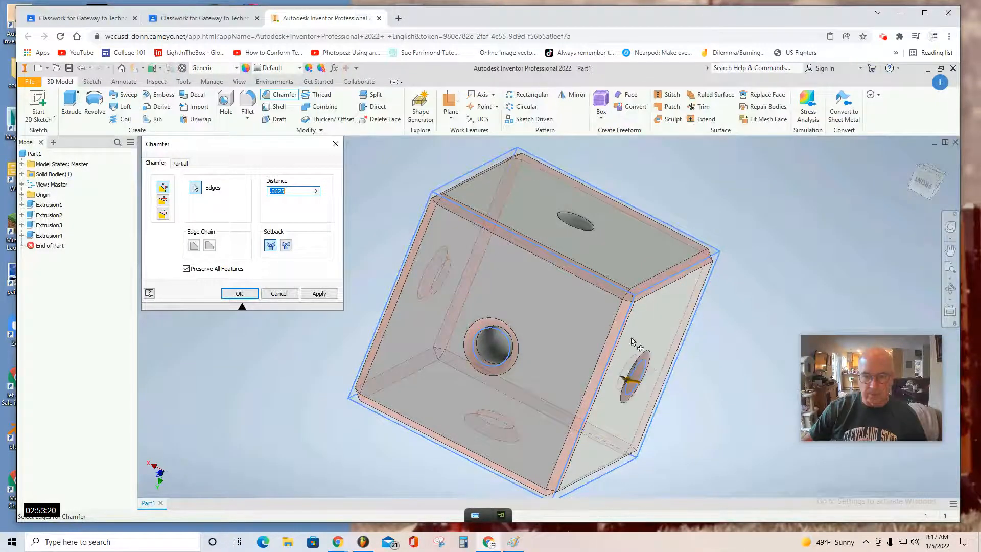
left_click(590, 235)
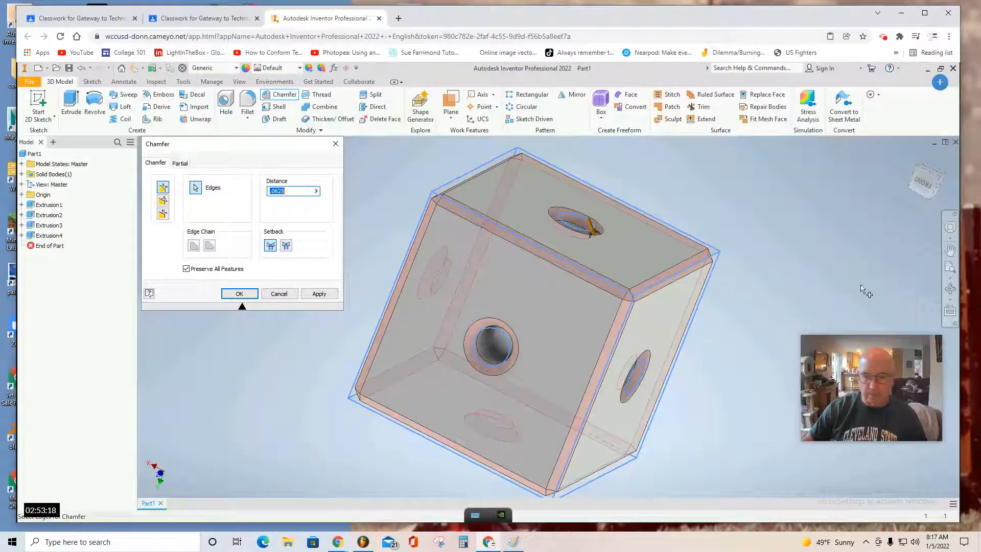
Add the last hole rim to the selection, apply the 0.0625 in chamfer and close the command.
left_click(933, 189)
middle_click_drag(588, 219, 577, 393, "shift")
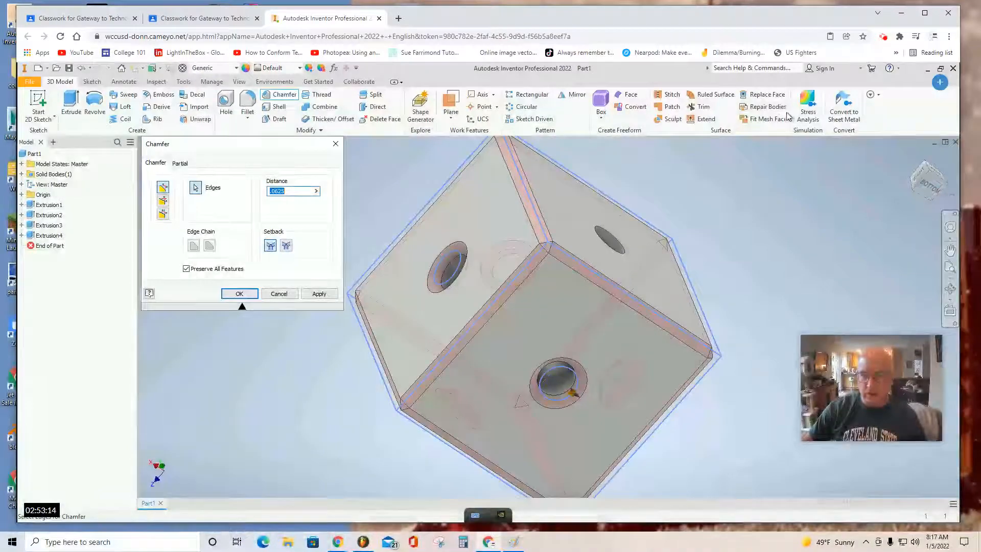
left_click(620, 257)
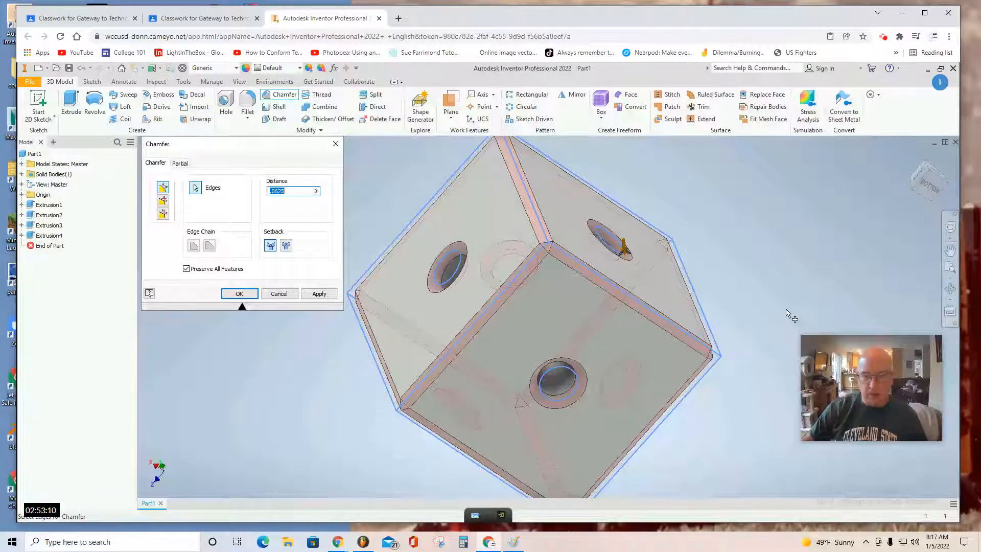
left_click(318, 294)
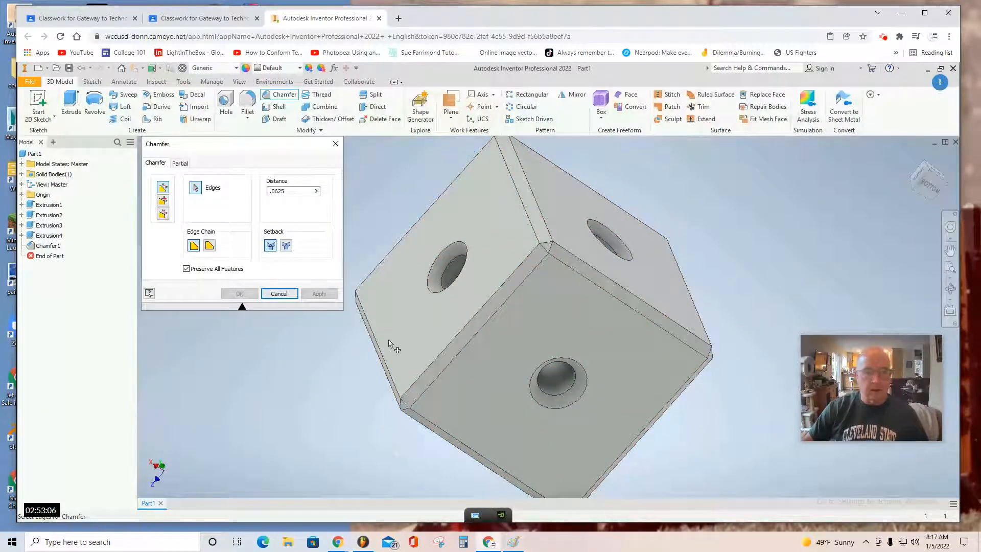
left_click(335, 143)
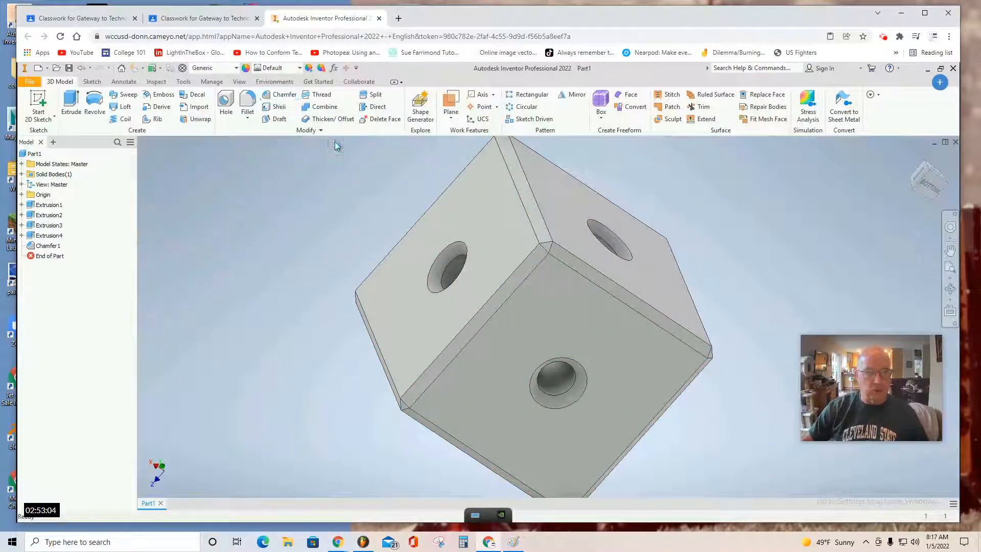
Set the part's appearance to Light Red.
left_click(299, 68)
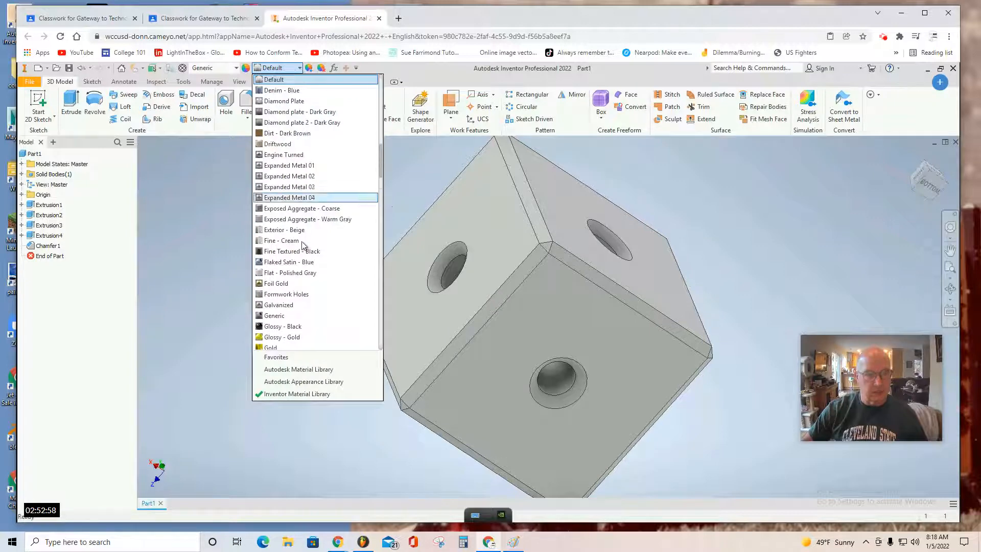
scroll(303, 245, "down", 2)
scroll(303, 248, "down", 10)
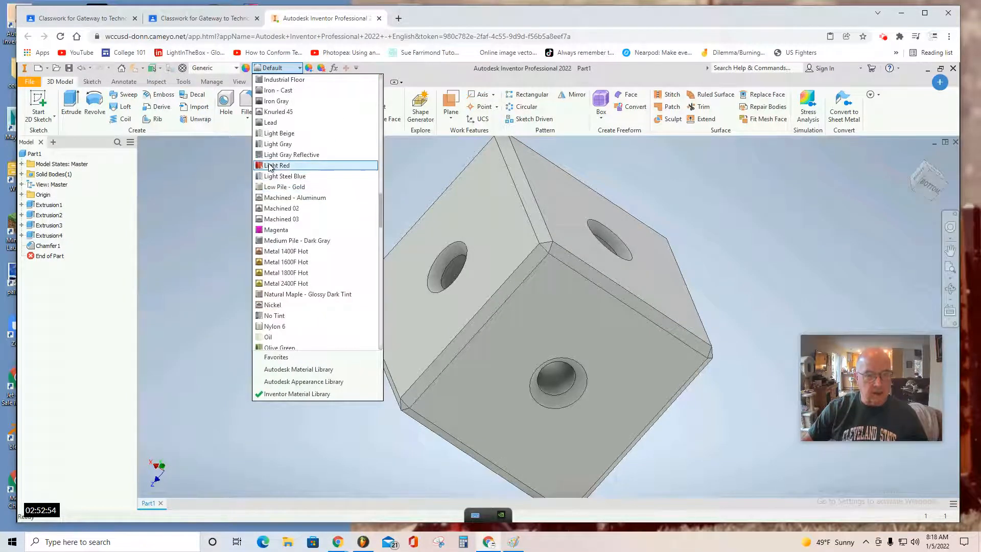
left_click(270, 165)
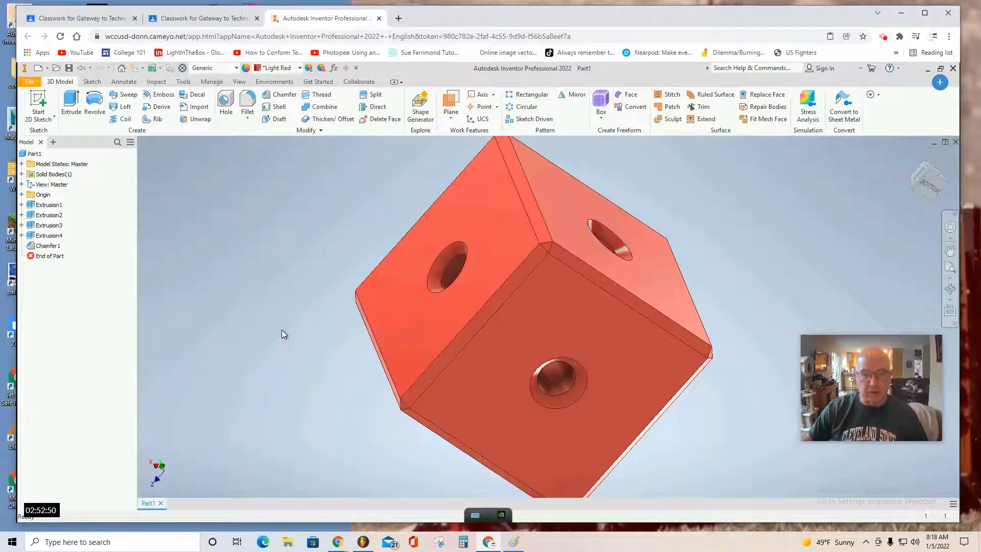
Add full-depth 1/4-20 UNC class 2B threads to the holes in the bottom face and the visible face left of it.
left_click(319, 97)
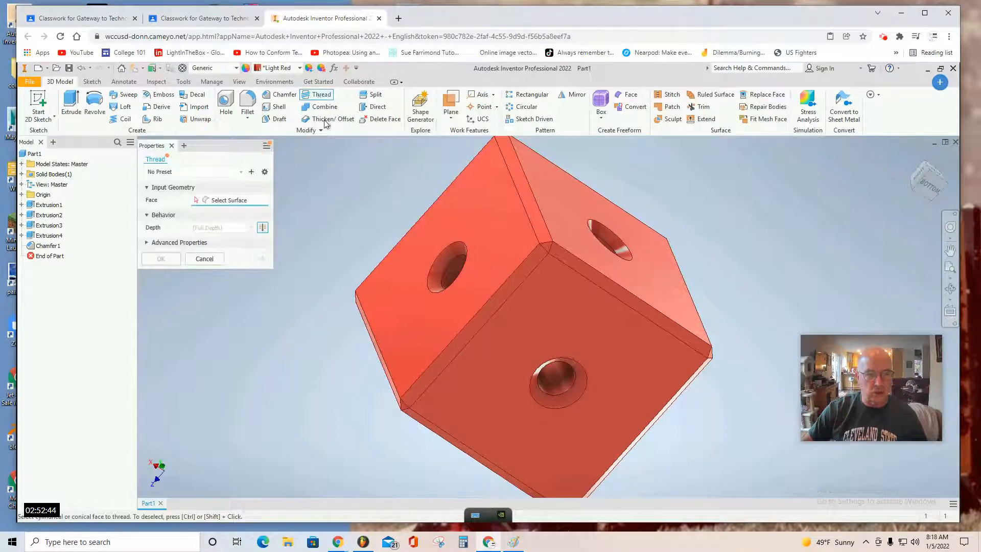
left_click(453, 277)
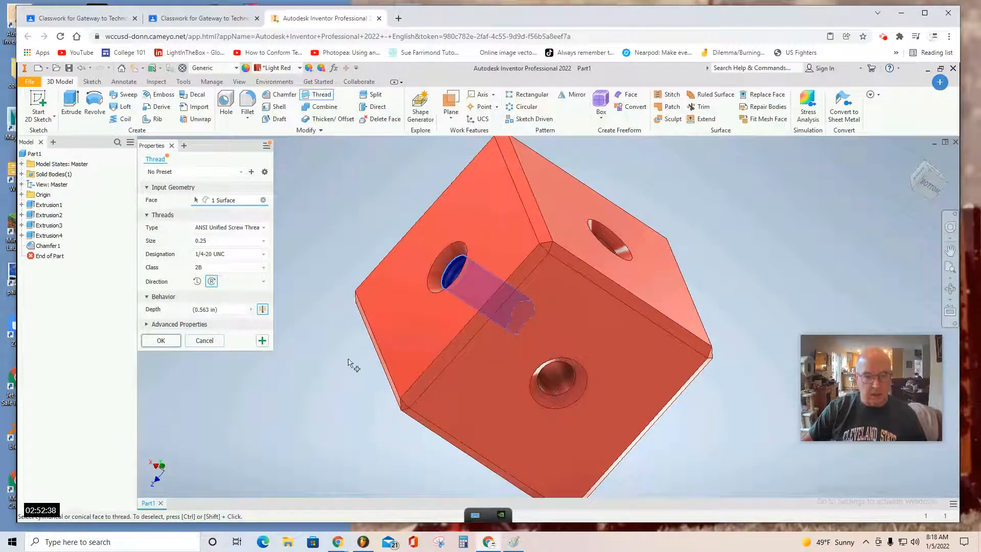
left_click(162, 341)
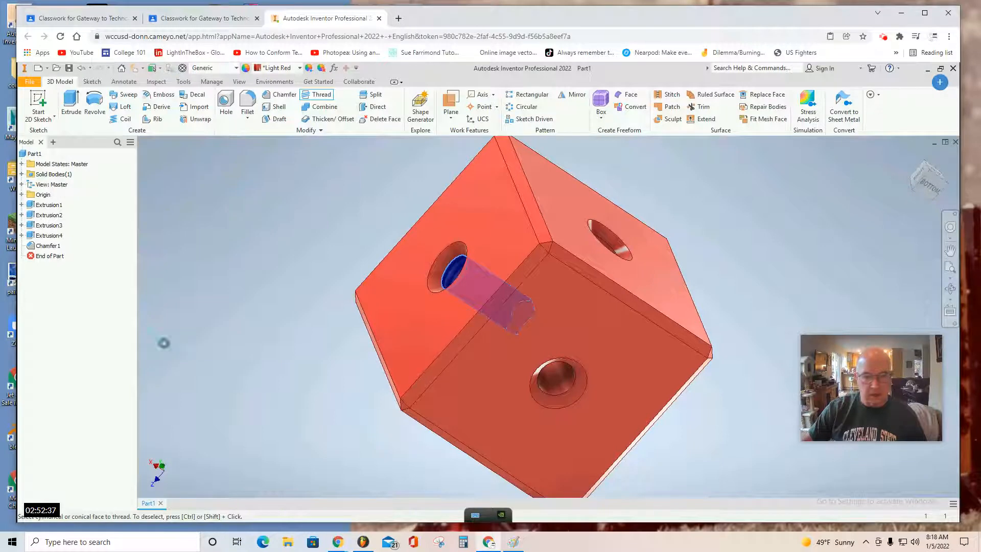
left_click(557, 383)
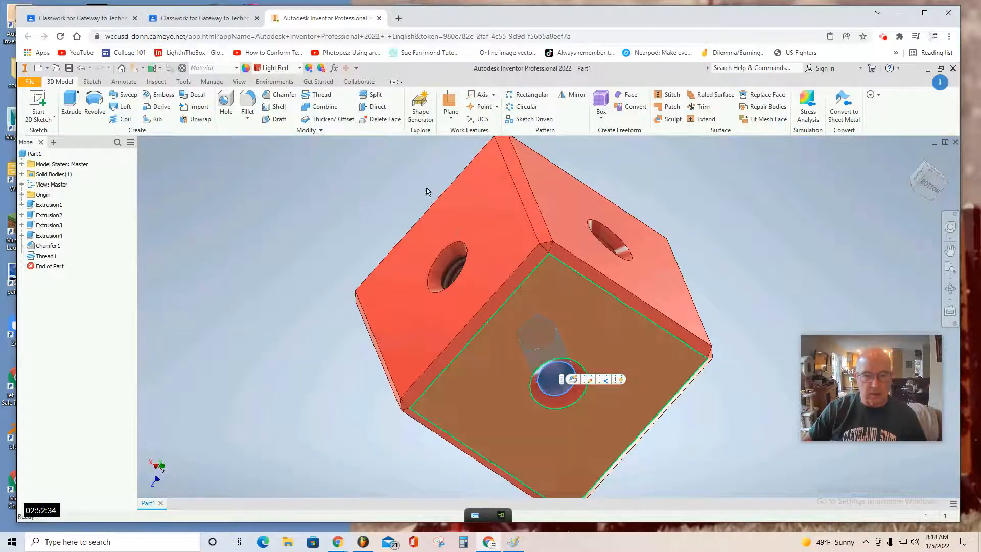
left_click(325, 100)
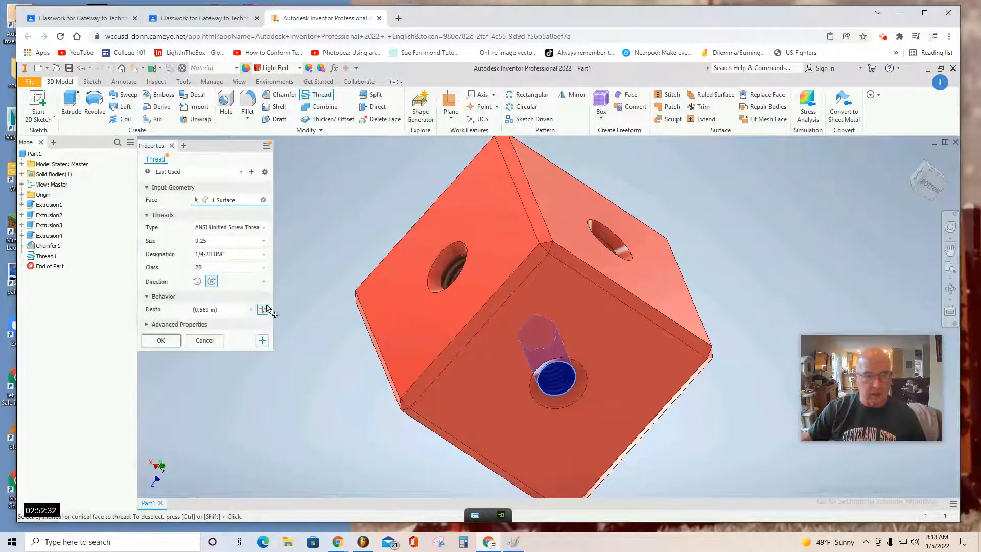
left_click(164, 342)
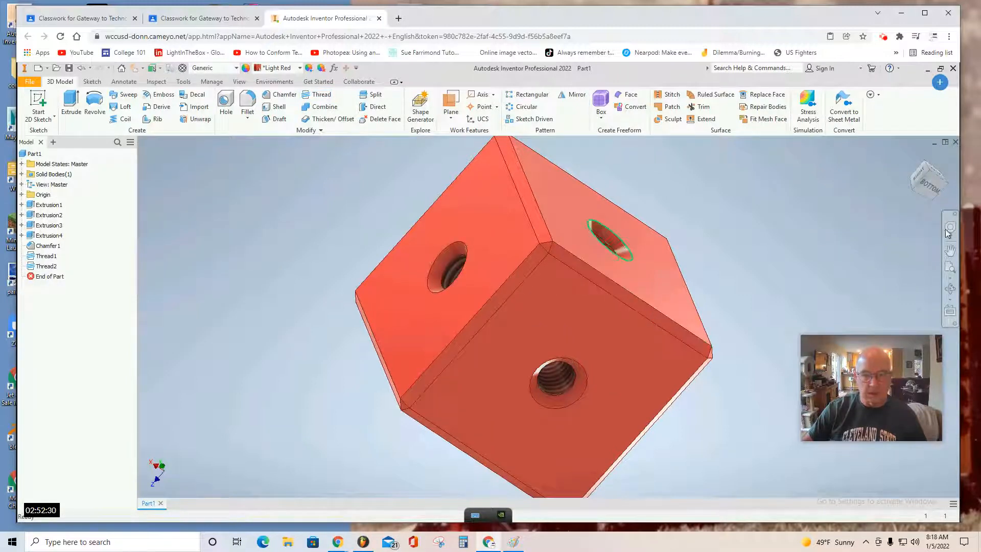
Add a full-depth 1/4-20 UNC class 2B thread to the hole in the cube's back face.
left_click(933, 190)
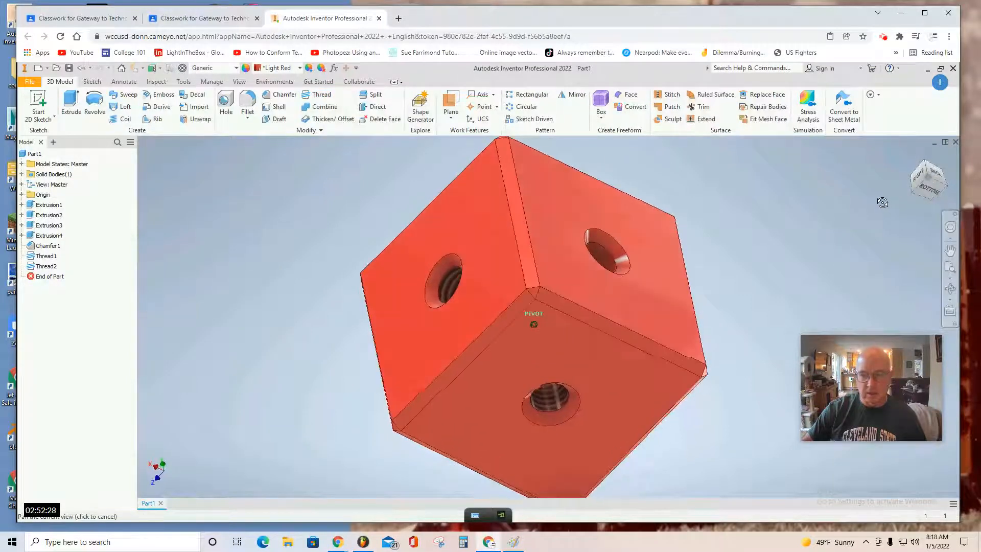
left_click(608, 272)
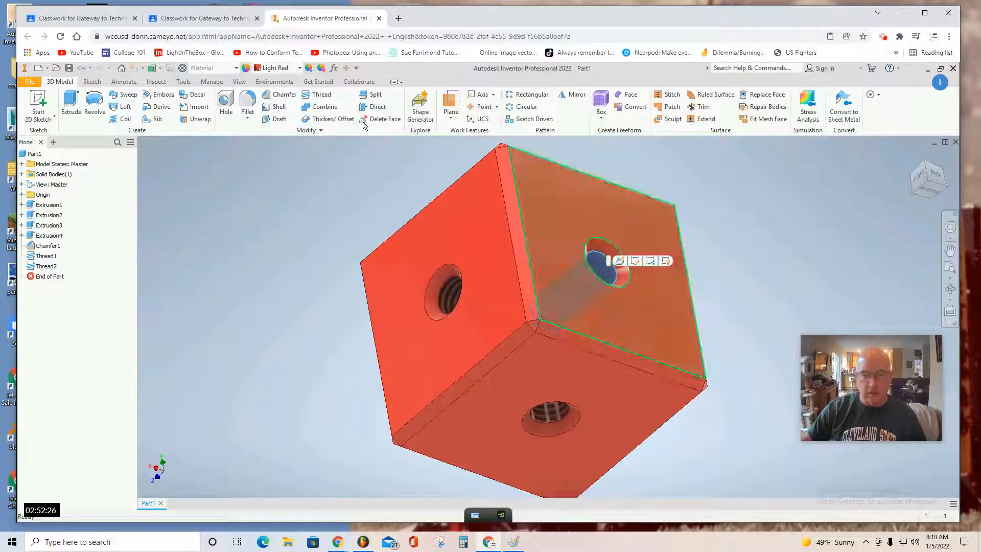
left_click(320, 95)
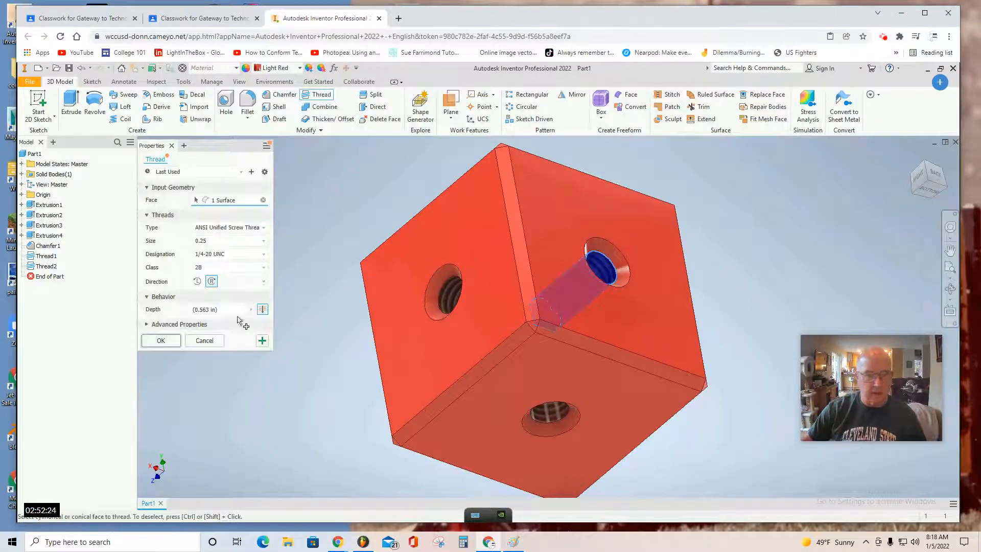
left_click(155, 342)
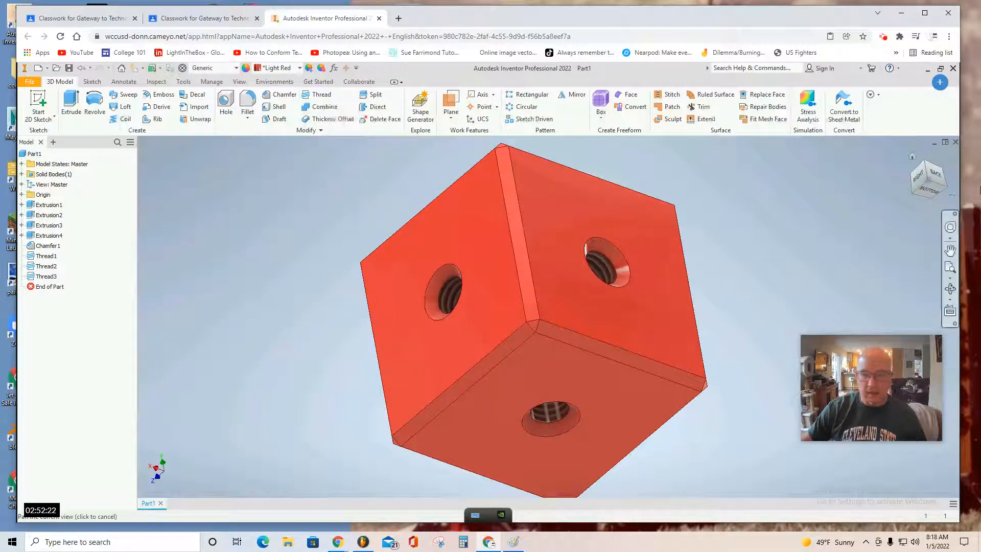
left_click_drag(933, 193, 923, 198)
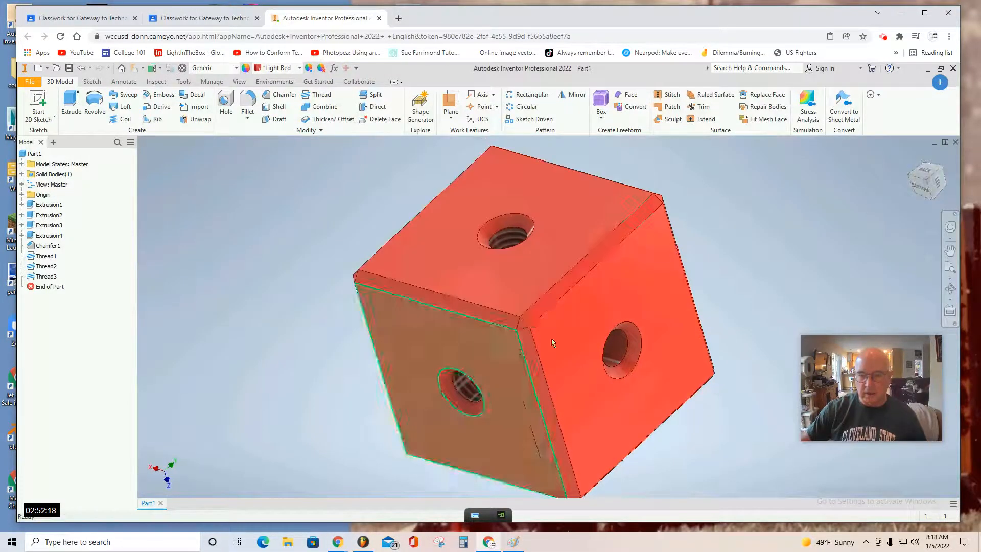
left_click(618, 357)
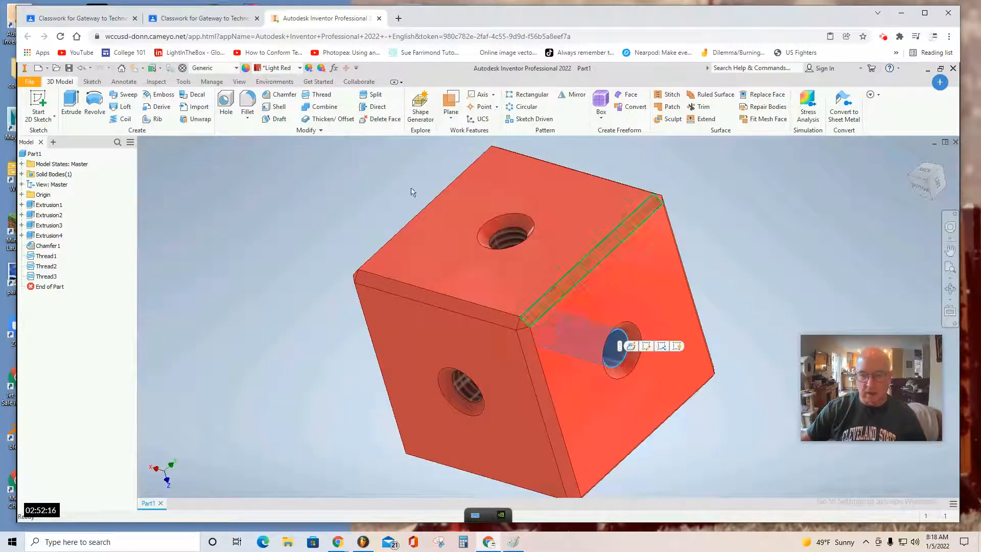
left_click(317, 95)
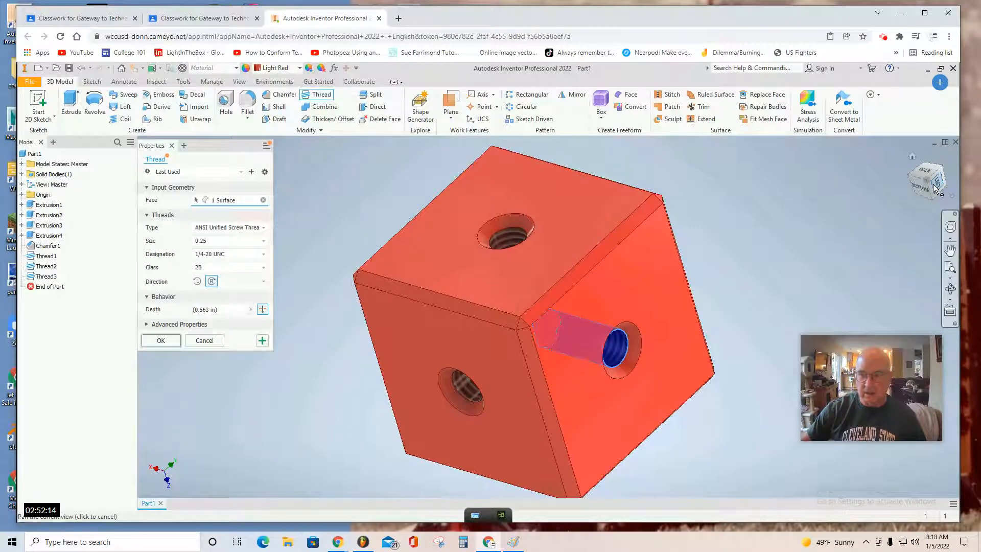
mouse_move(940, 185)
left_mouse_down()
mouse_move(797, 130)
mouse_move(756, 102)
left_mouse_up()
left_click(607, 323)
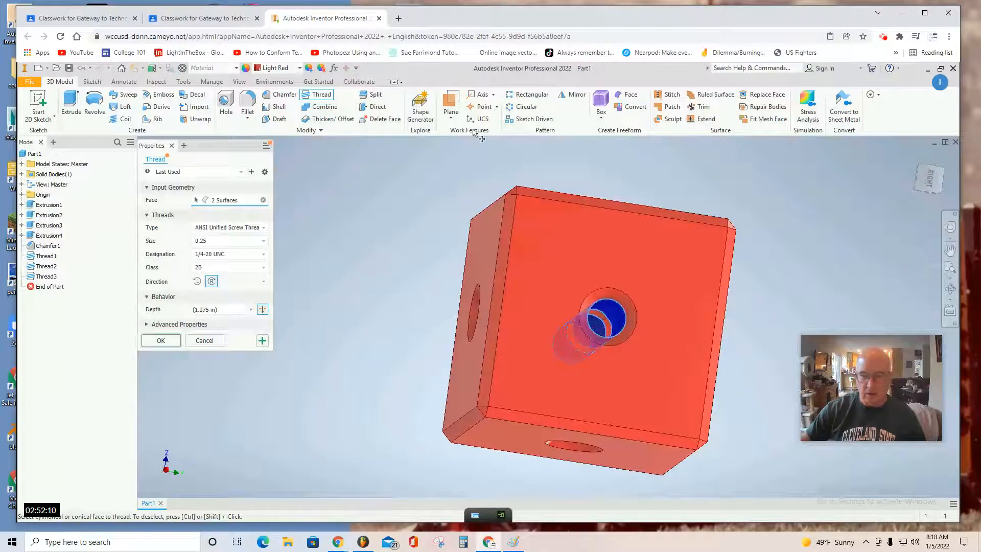
Restart the Thread command and add a full-depth 1/4-20 UNC class 2B thread to the near hole surface in the right face.
left_click(323, 96)
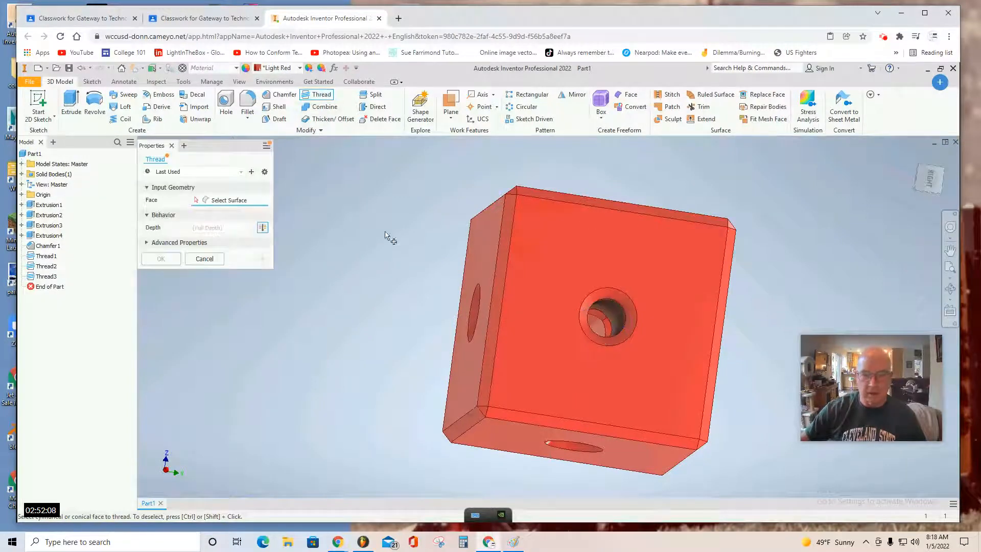
left_click(610, 312)
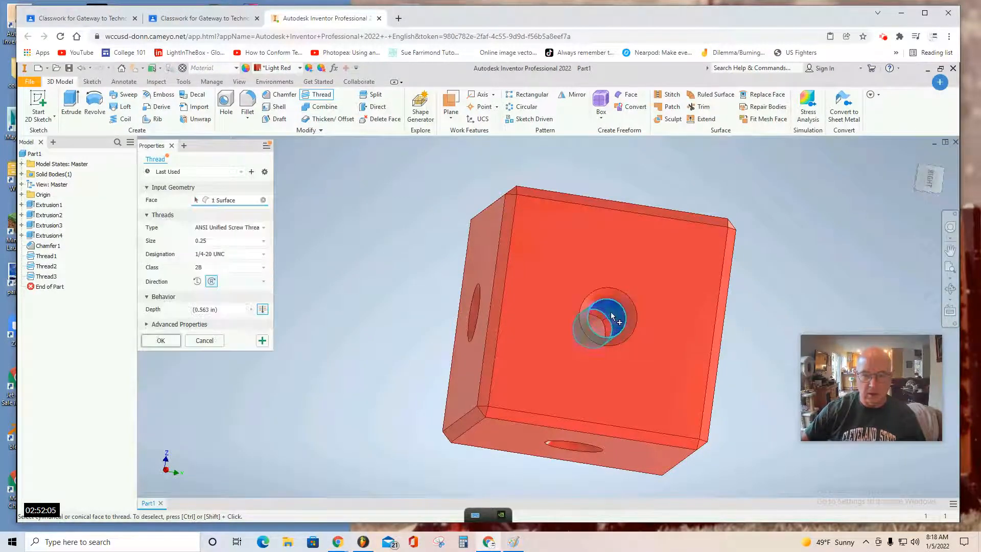
left_click(322, 98)
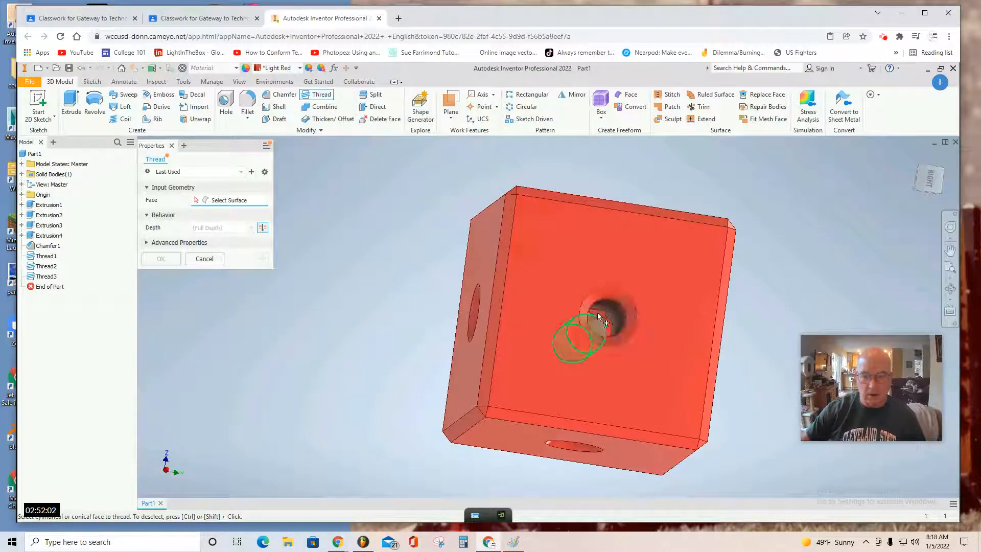
left_click(616, 319)
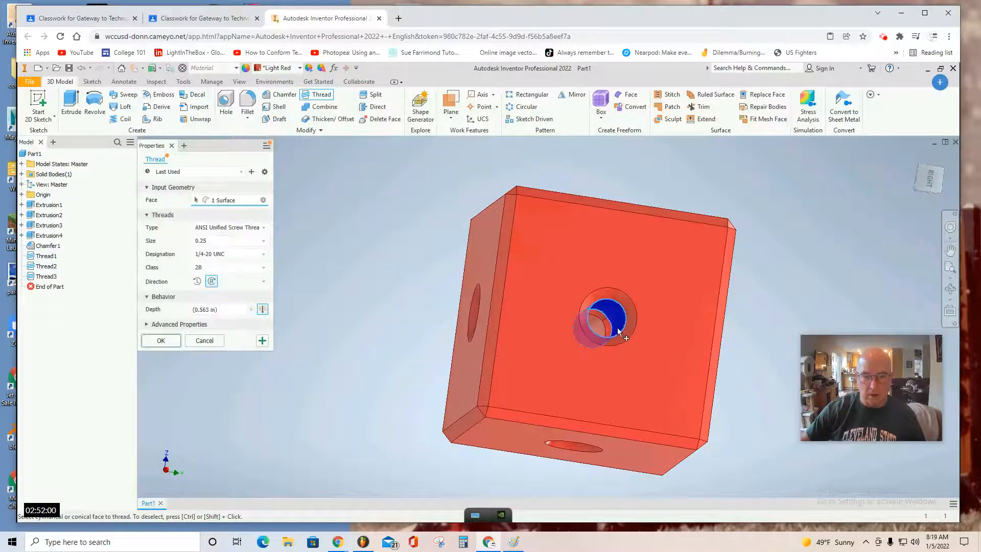
left_click(162, 341)
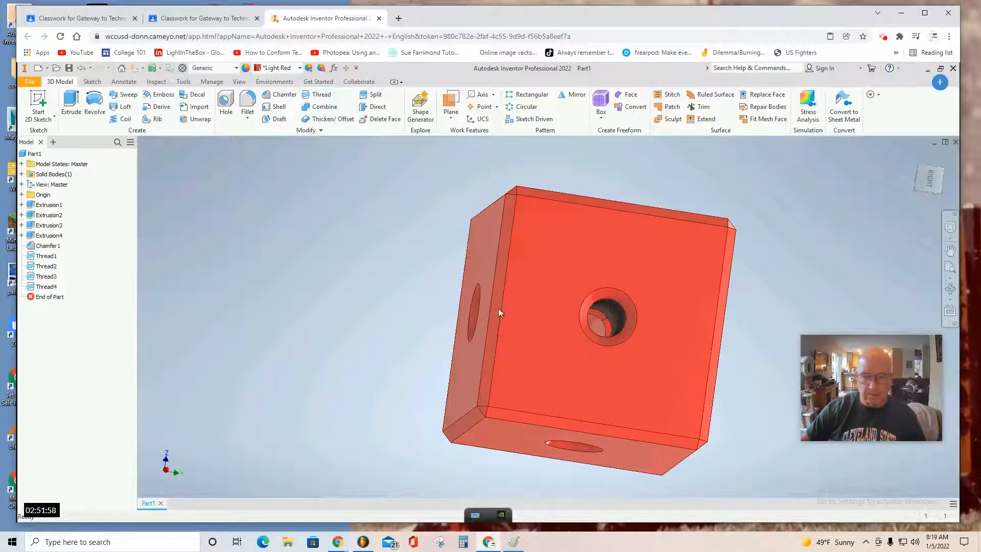
Add a full-depth 1/4-20 UNC class 2B thread to the hole in the cube's left face.
left_click_drag(930, 176, 921, 103)
mouse_move(872, 139)
left_mouse_down()
mouse_move(848, 140)
mouse_move(843, 151)
left_mouse_up()
left_click(533, 347)
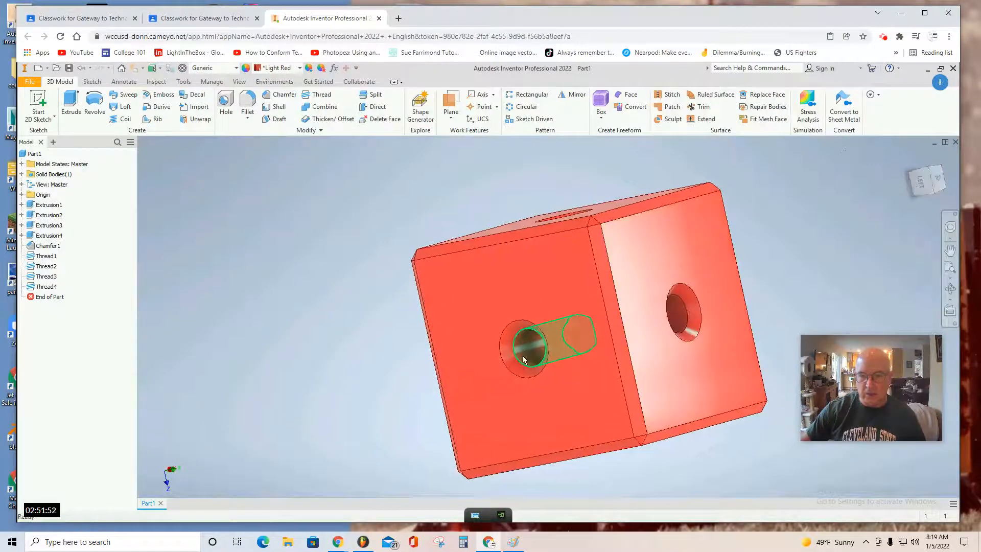
left_click(321, 94)
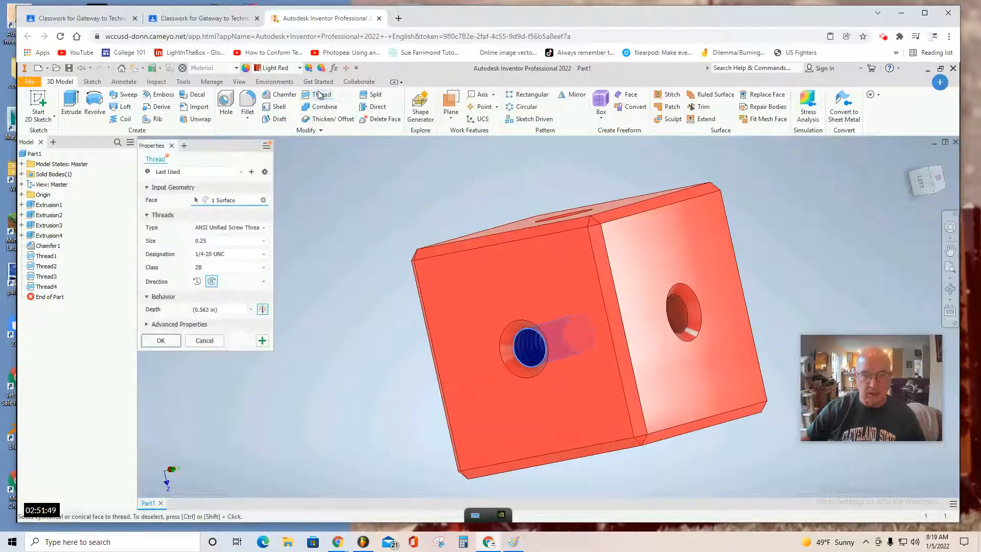
left_click(163, 341)
Add a full-depth 1/4-20 UNC class 2B thread to the remaining hole in the visible face beside the cube's left face.
left_click(679, 313)
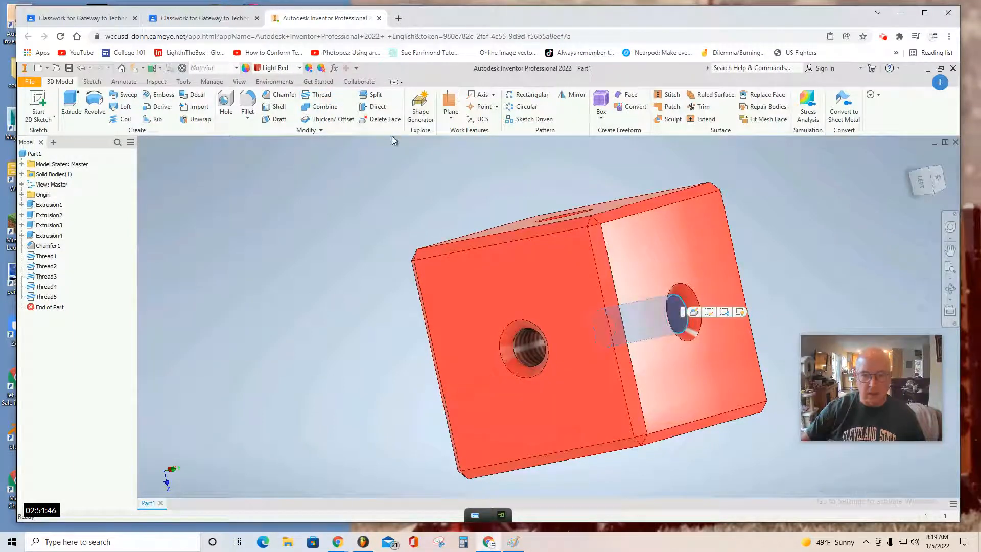
left_click(320, 94)
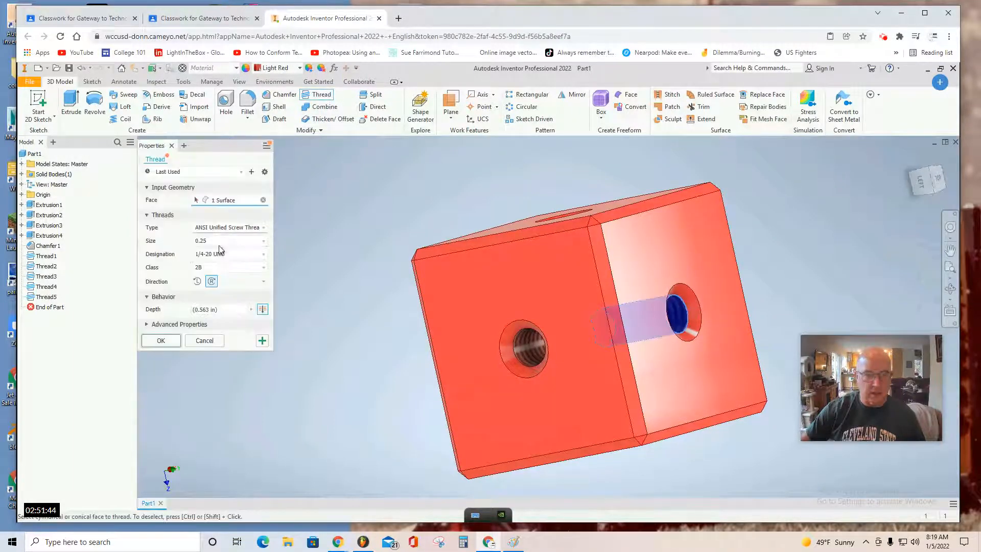
left_click(161, 340)
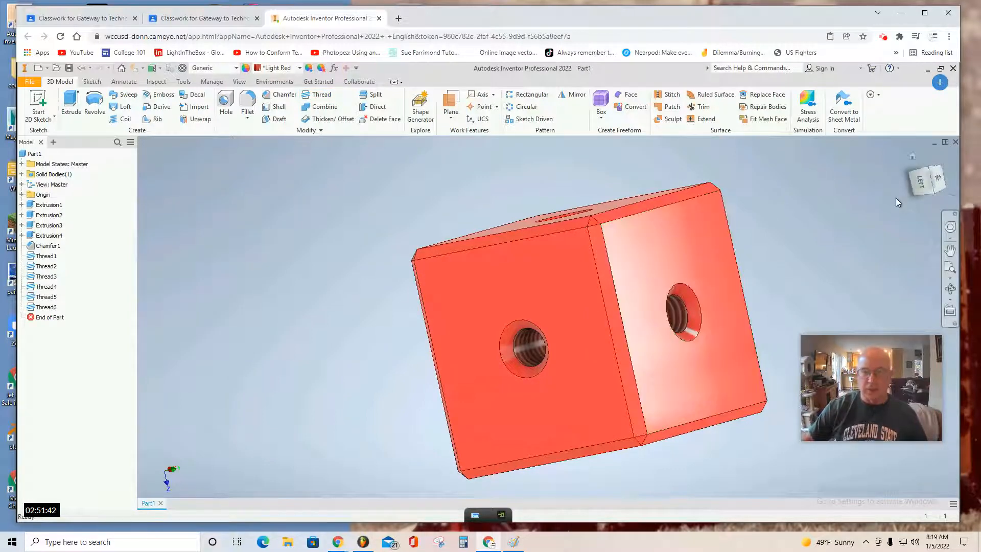
left_click(949, 250)
left_click_drag(854, 226, 712, 205)
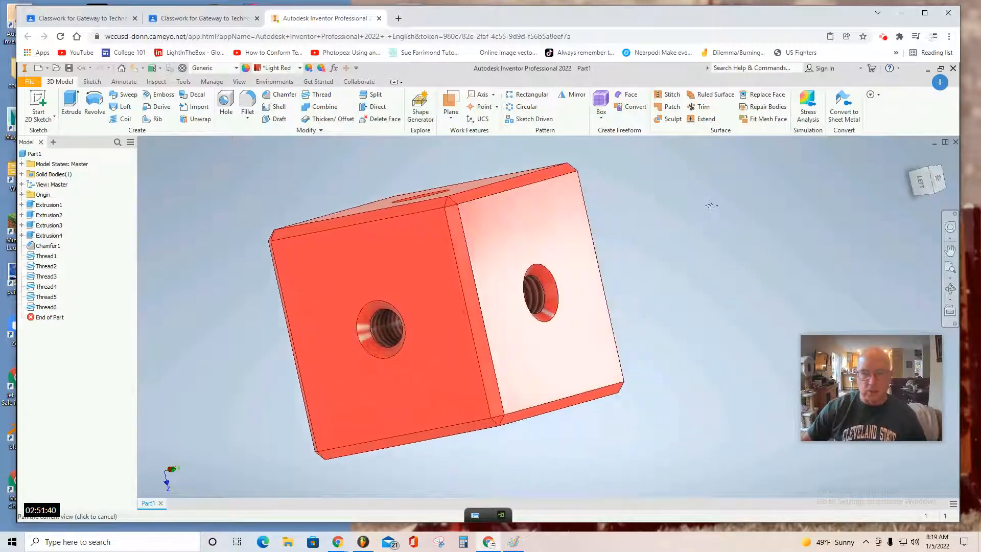
middle_click_drag(711, 205, 702, 205)
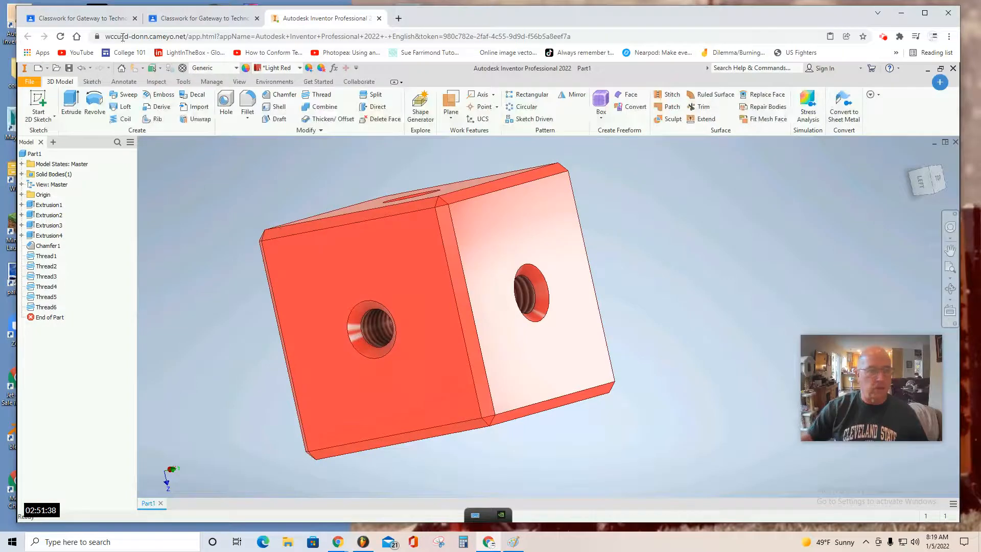
Save the part as "Cube Red" in the Construction Set folder within GDrive.
left_click(30, 83)
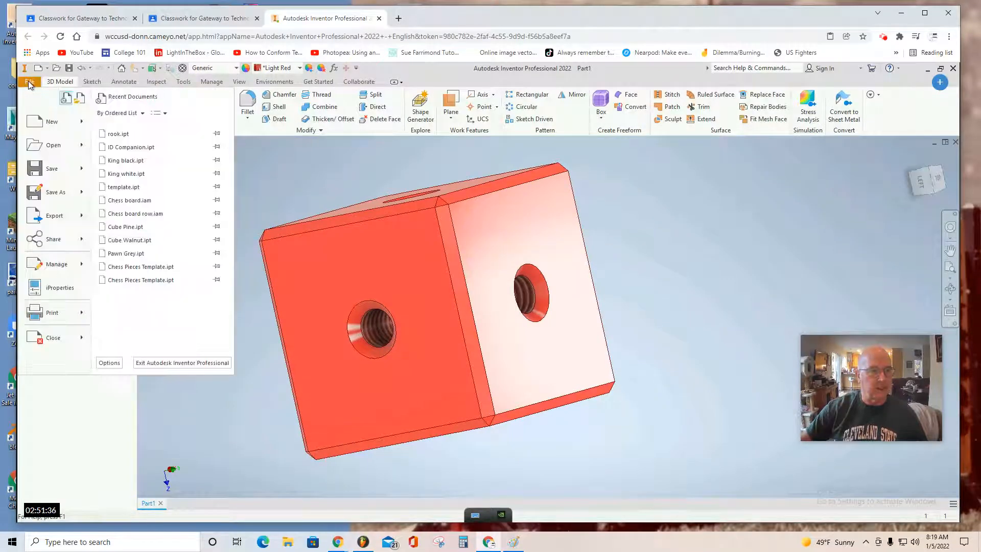
left_click(56, 193)
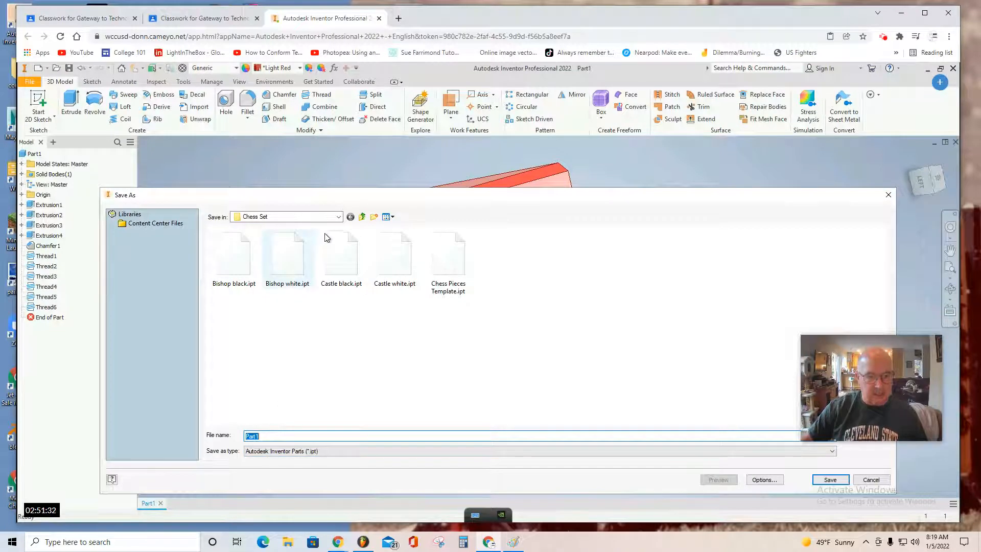
left_click(362, 216)
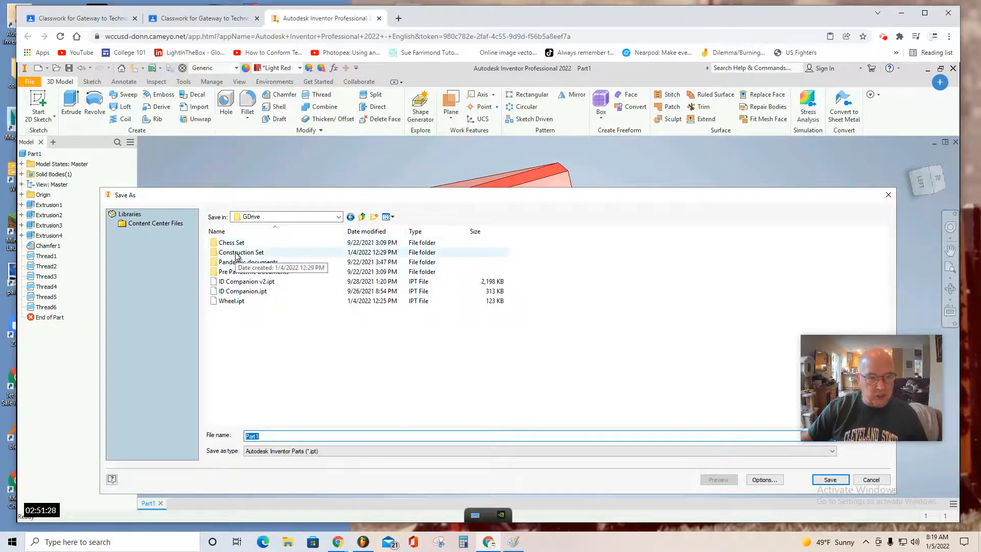
double_click(240, 253)
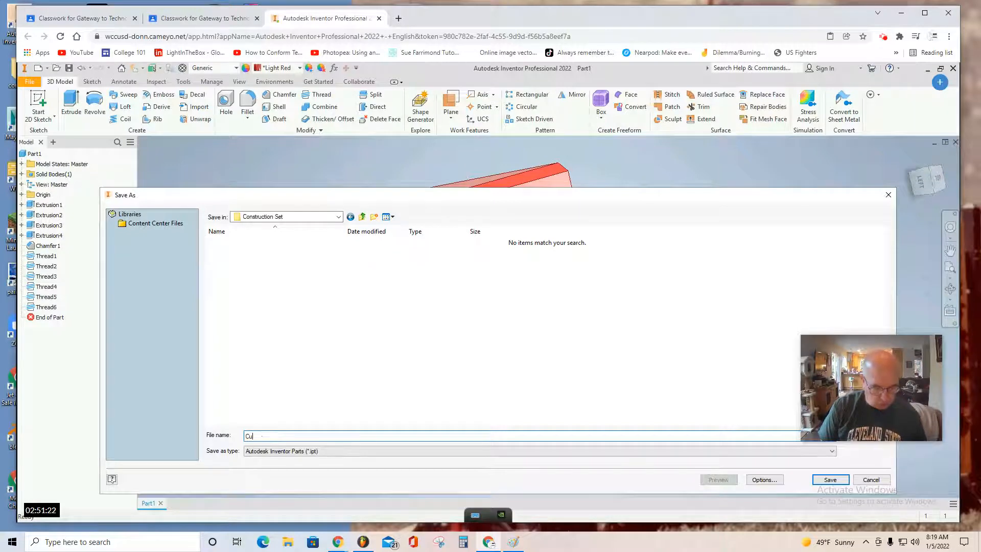
left_click(262, 436)
type("Cube Red")
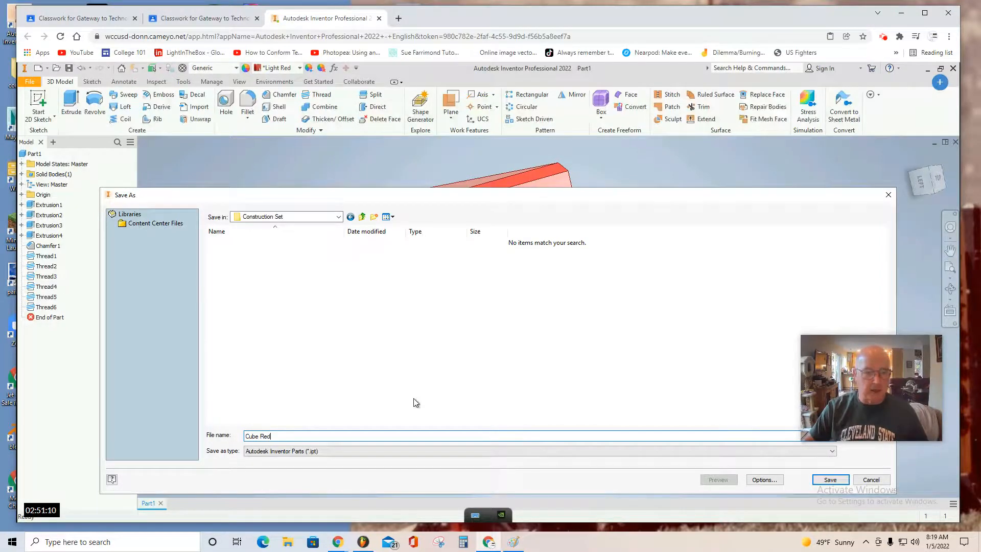
left_click(830, 480)
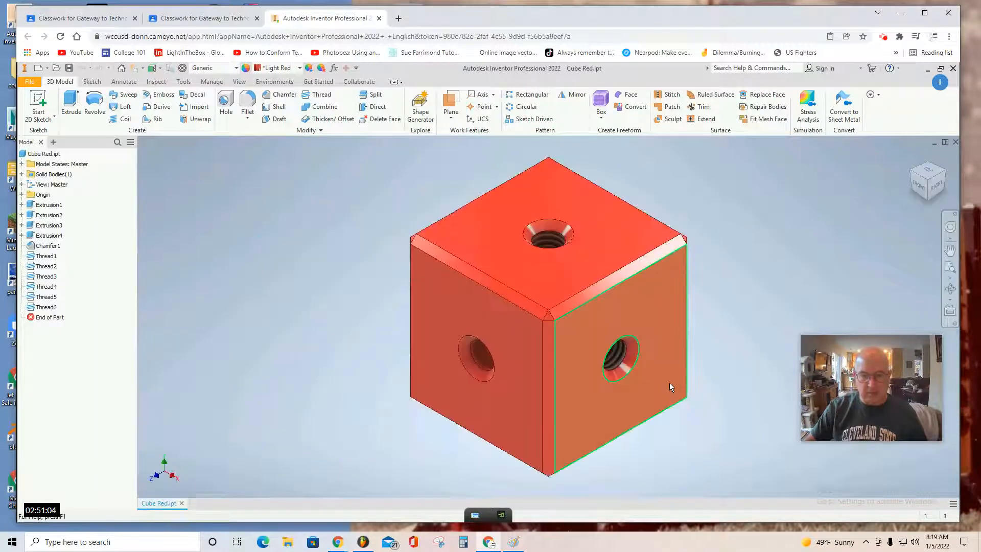
Export an image of the cube as the PNG file "Cube Red.png" in the Construction Set folder.
left_click(28, 82)
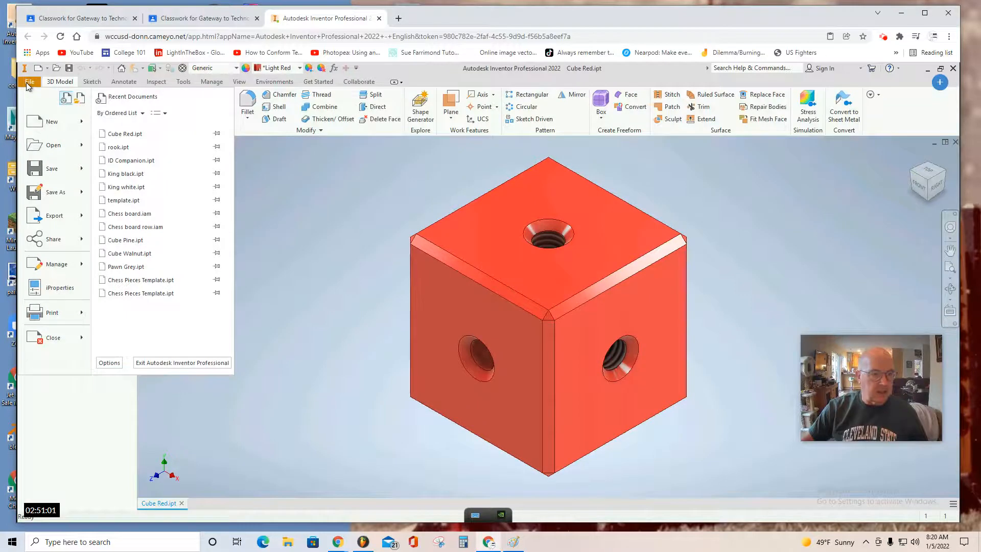
left_click(54, 217)
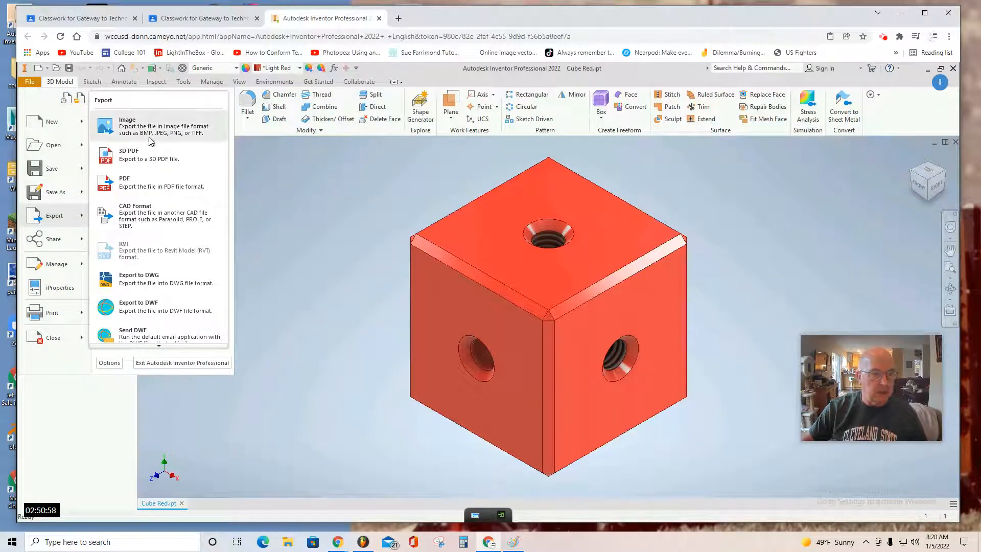
left_click(133, 126)
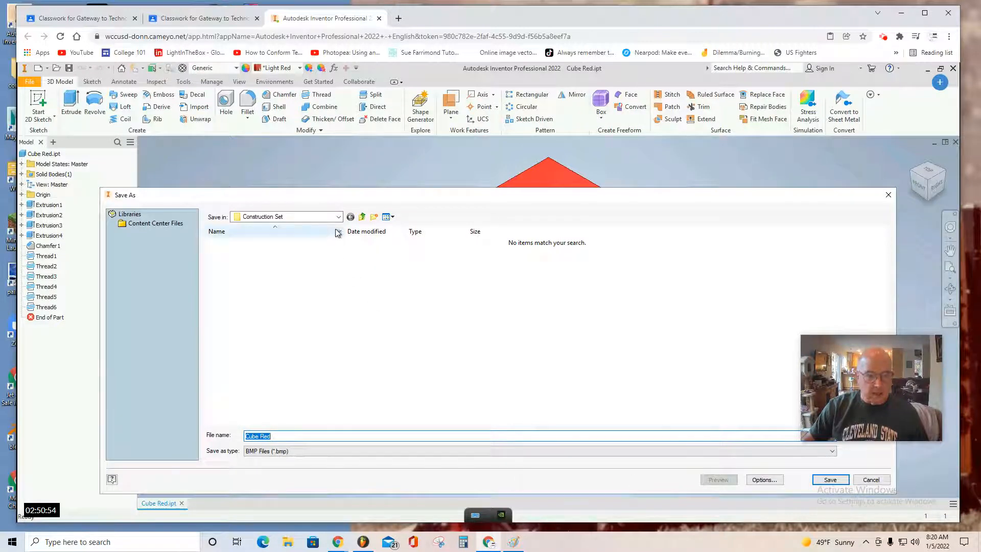
left_click(307, 451)
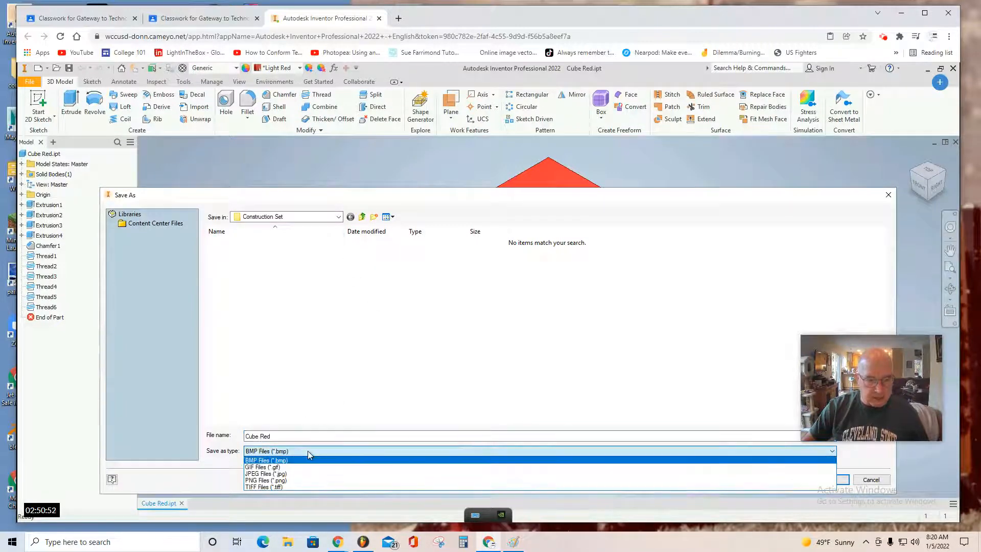
left_click(265, 480)
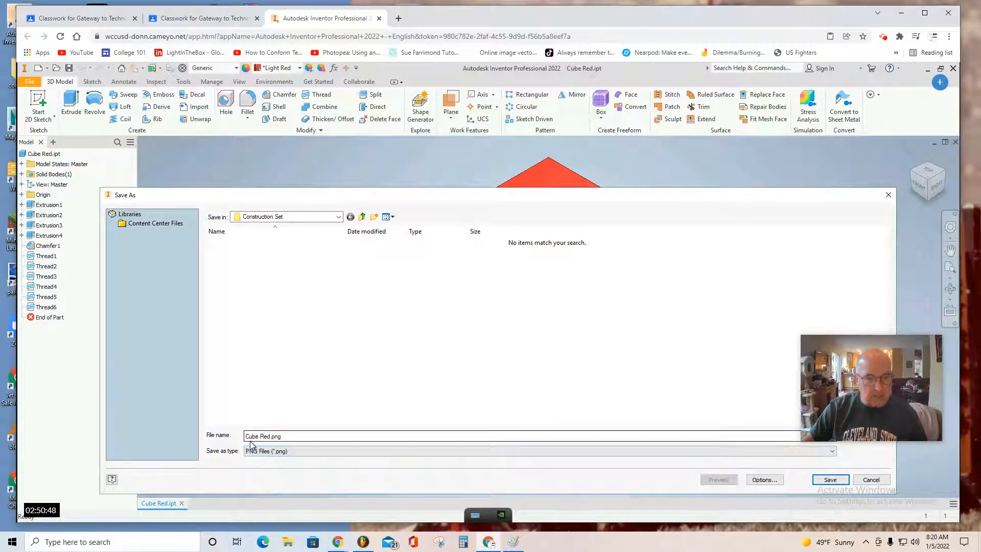
left_click(831, 480)
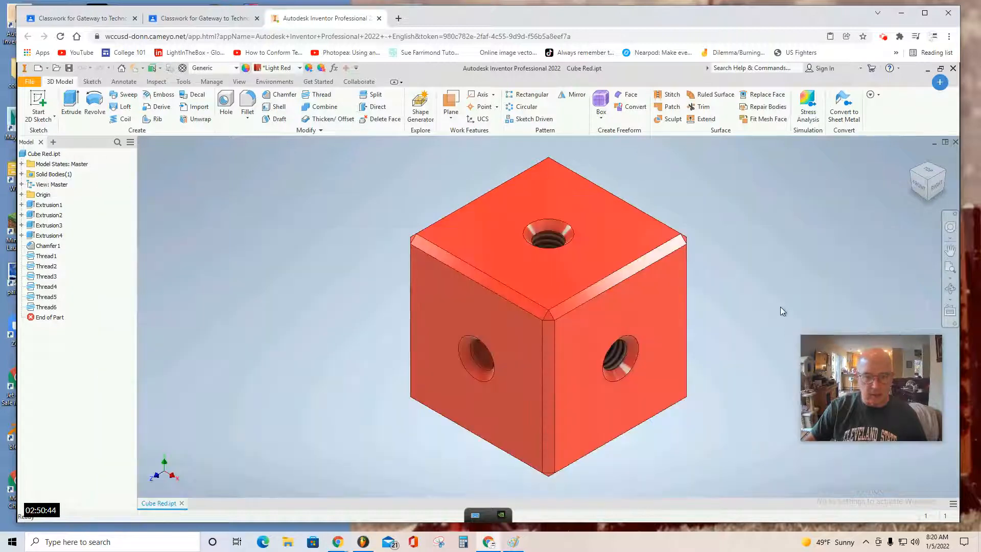